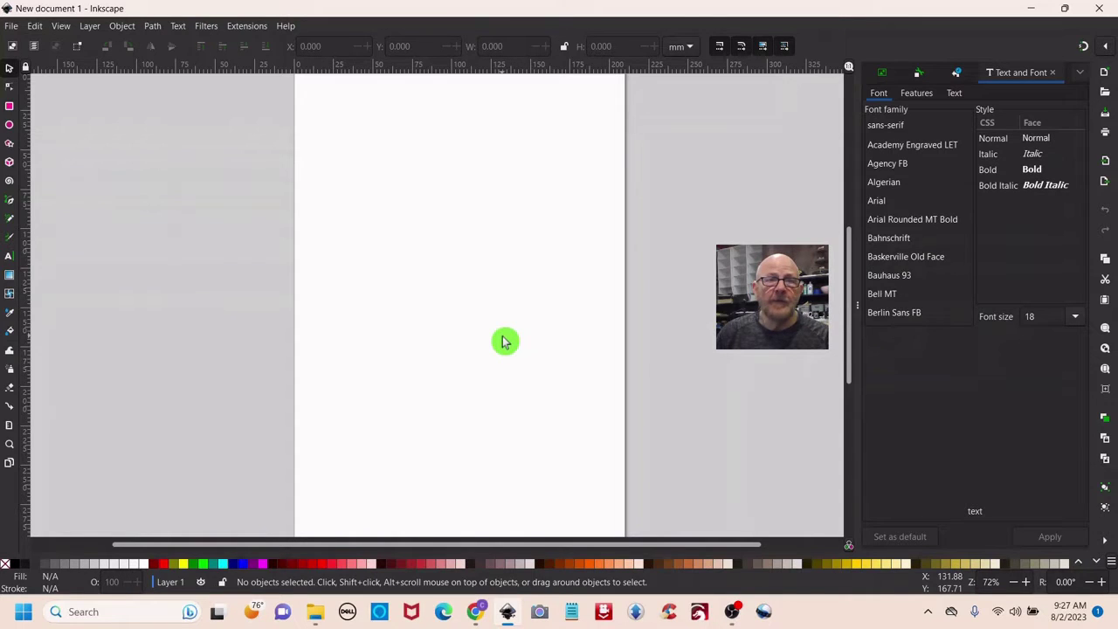
Import photo_of_recipe.jpg from Desktop > InkscapeTrainingFiles through File > Import
click(14, 28)
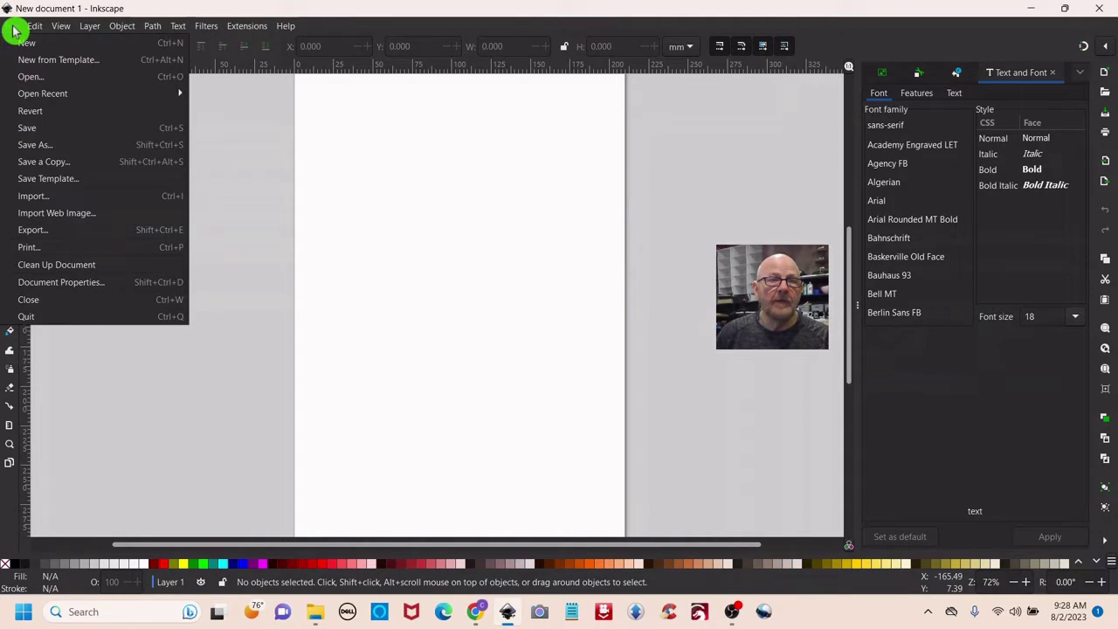
click(35, 204)
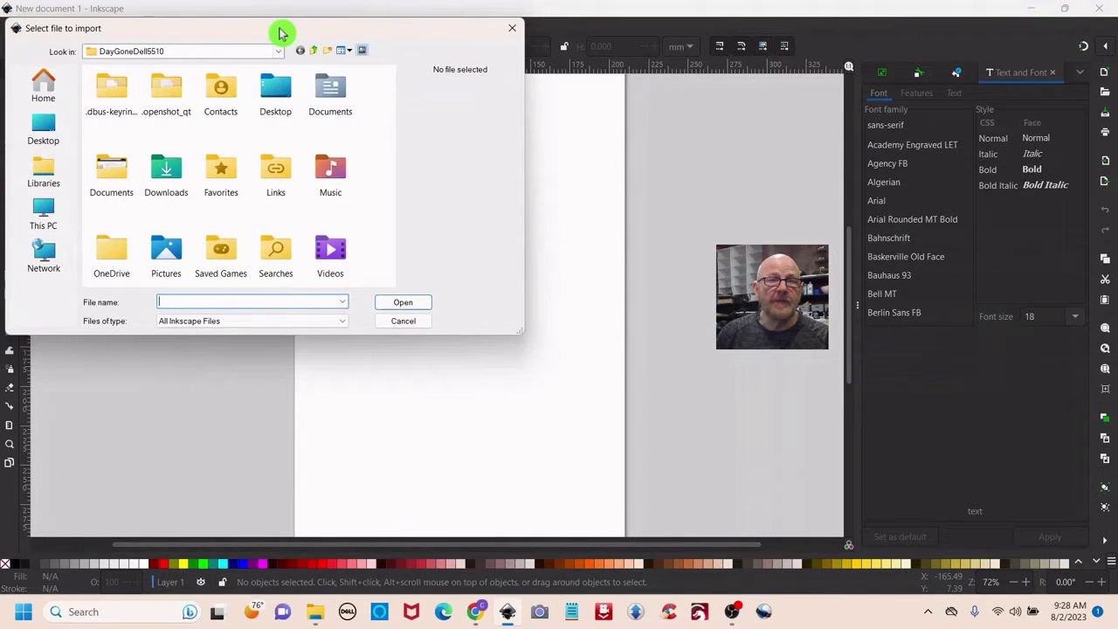
drag(282, 32, 477, 122)
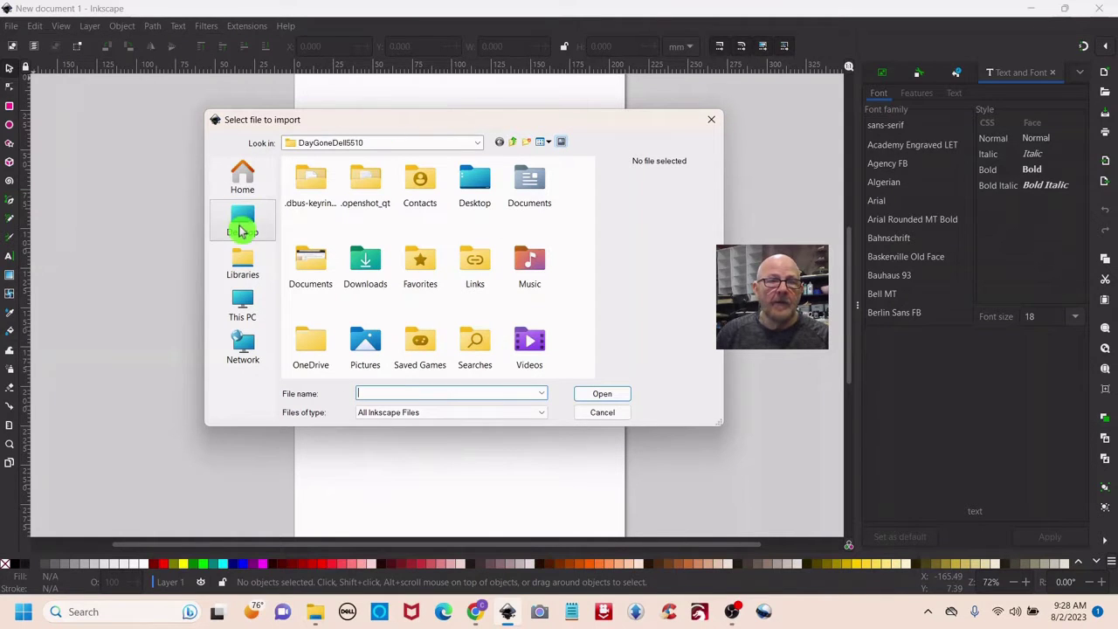
click(241, 223)
scroll(358, 231, down, 3)
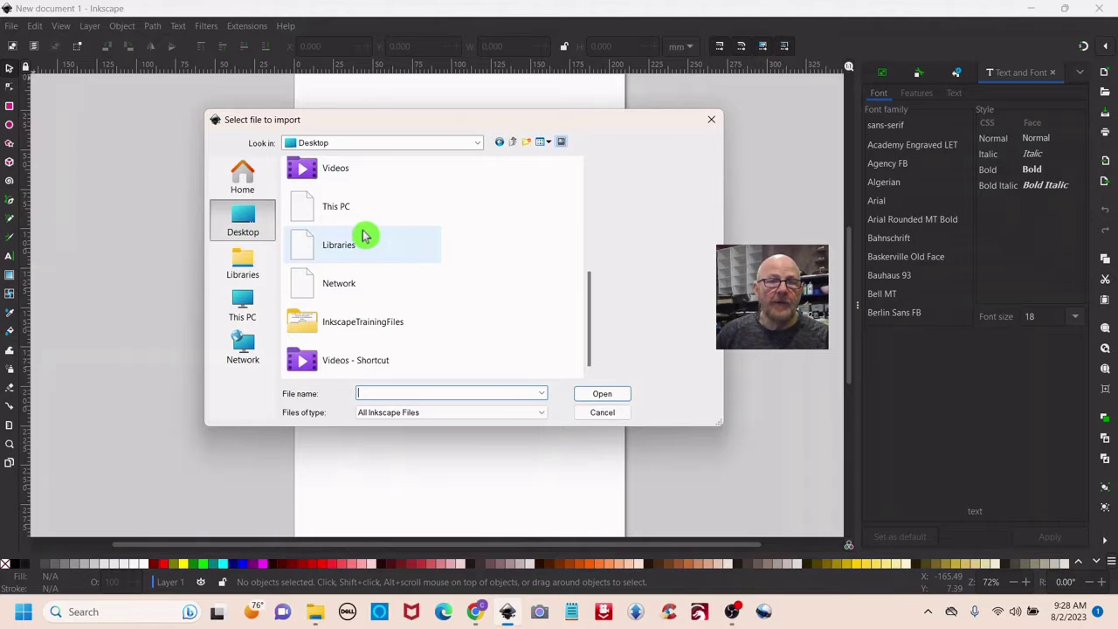
double_click(336, 335)
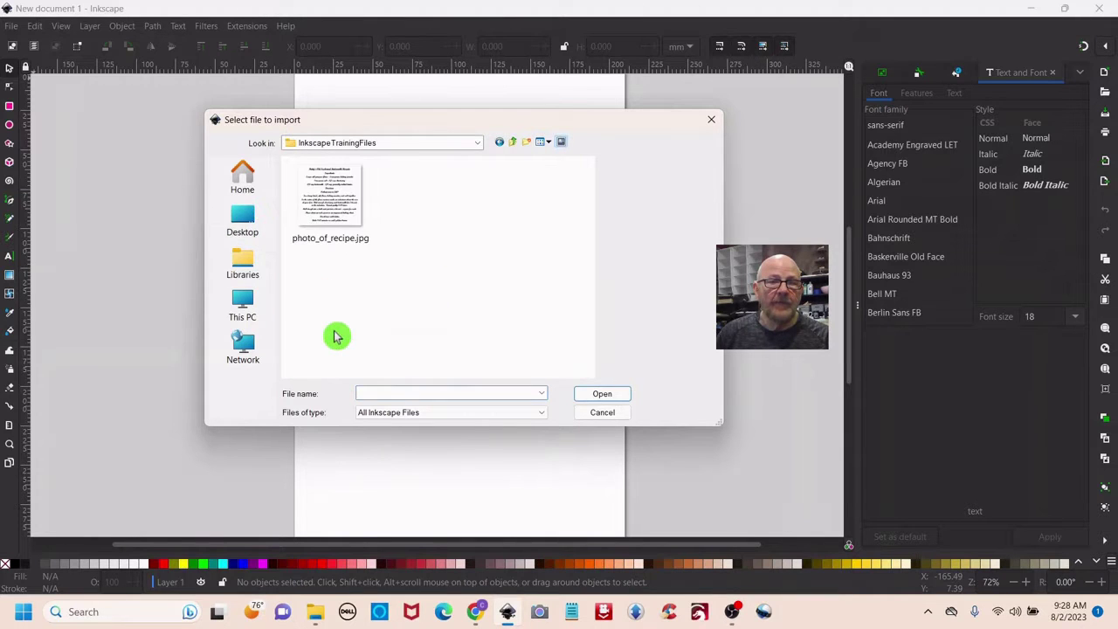
double_click(330, 212)
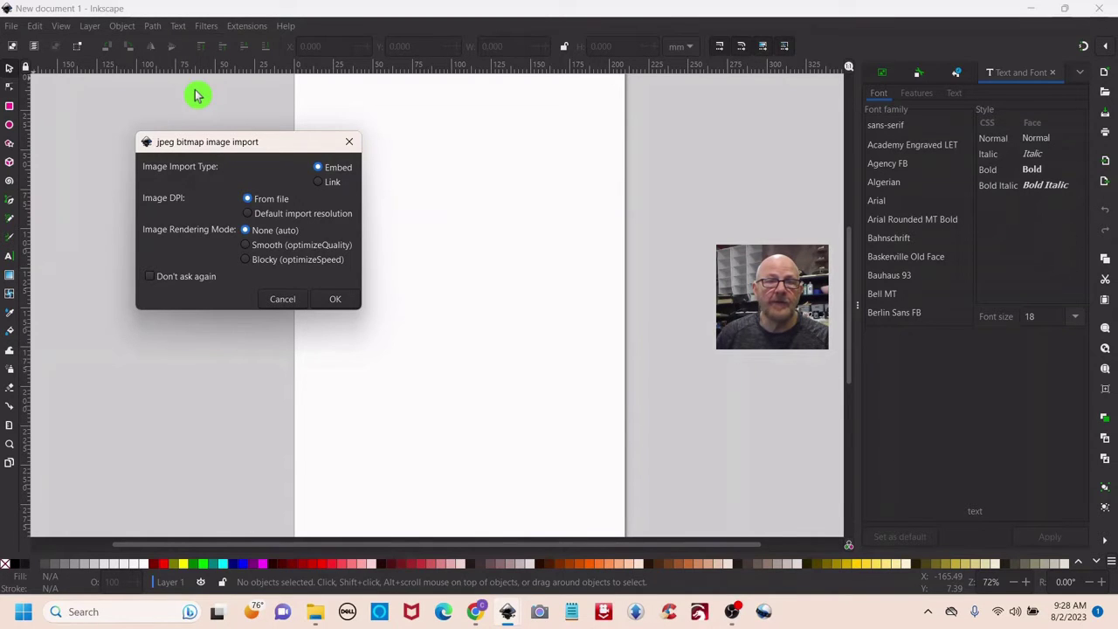
Embed the recipe photo, drag it onto the page centre and select it
click(339, 303)
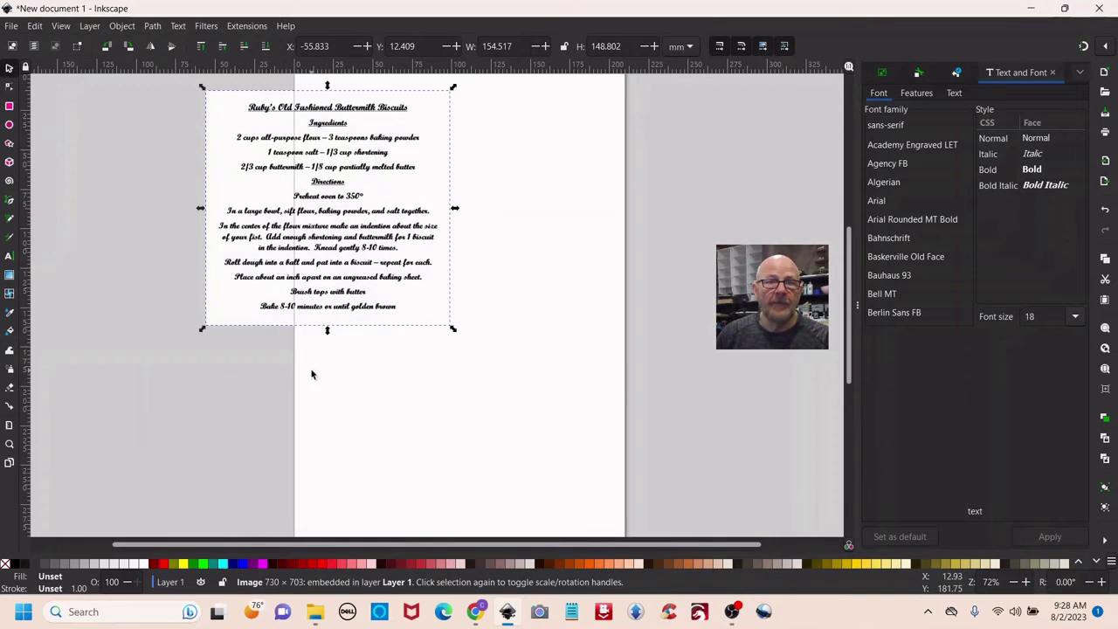
drag(320, 183, 175, 278)
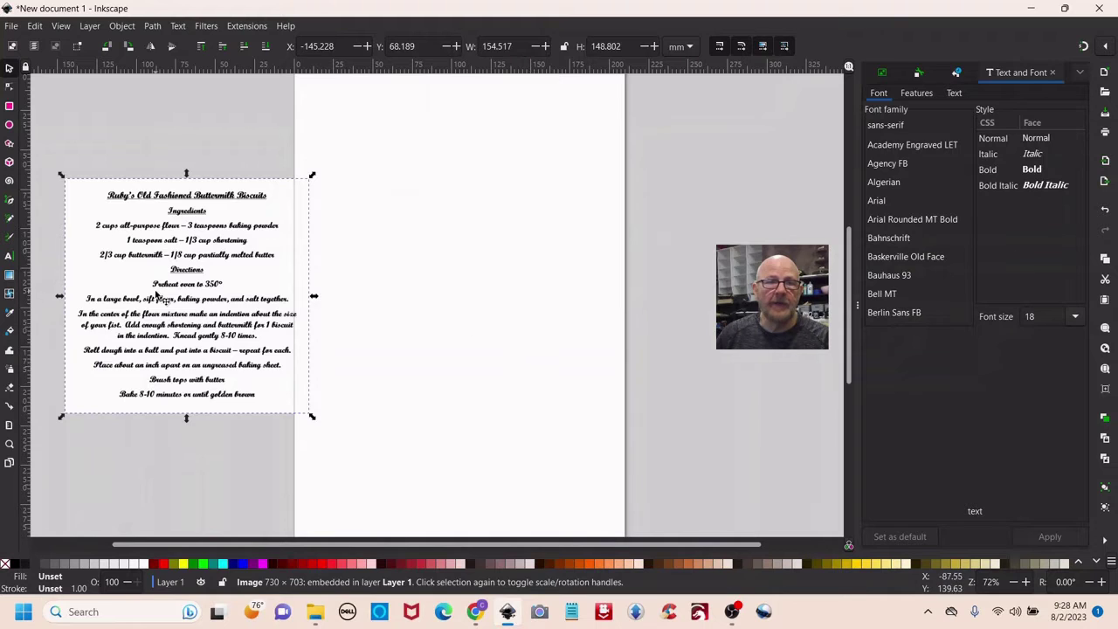
drag(160, 295, 426, 299)
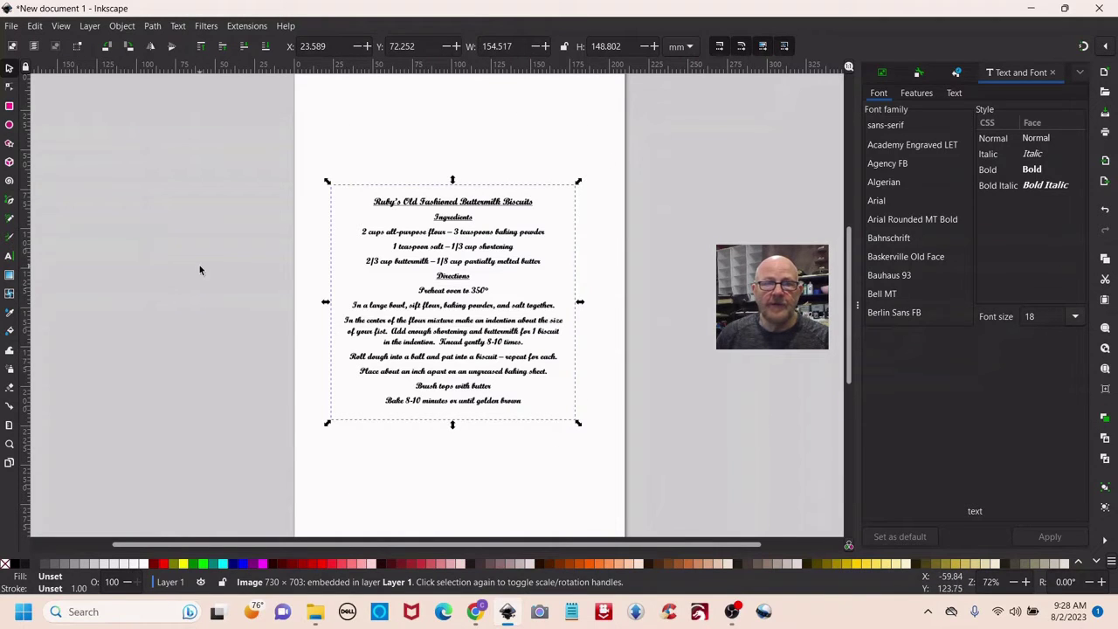
click(694, 305)
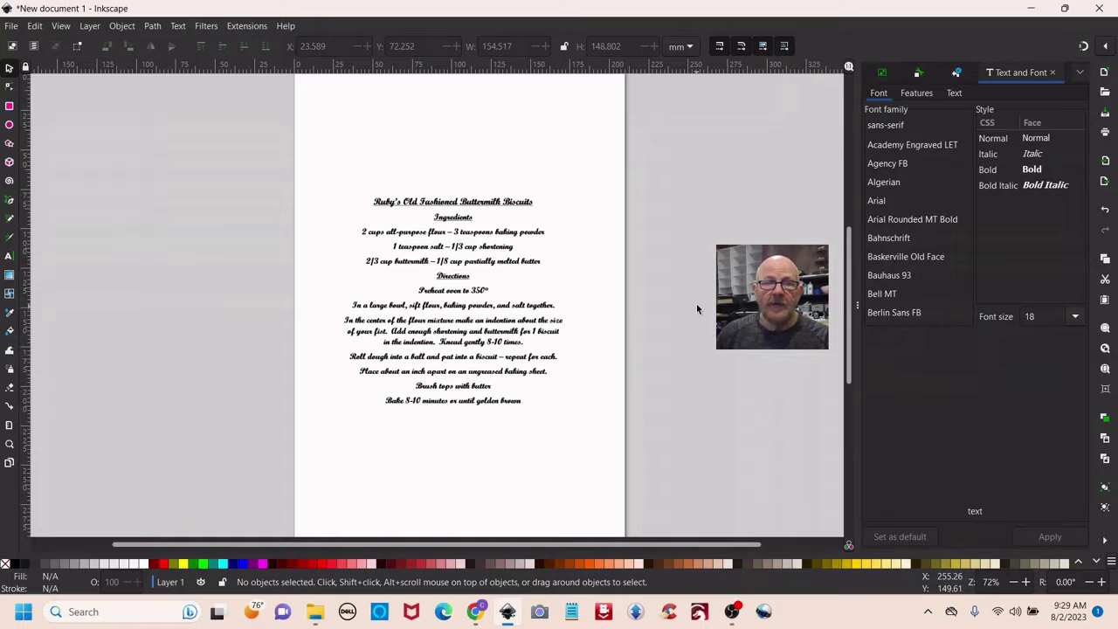
click(453, 302)
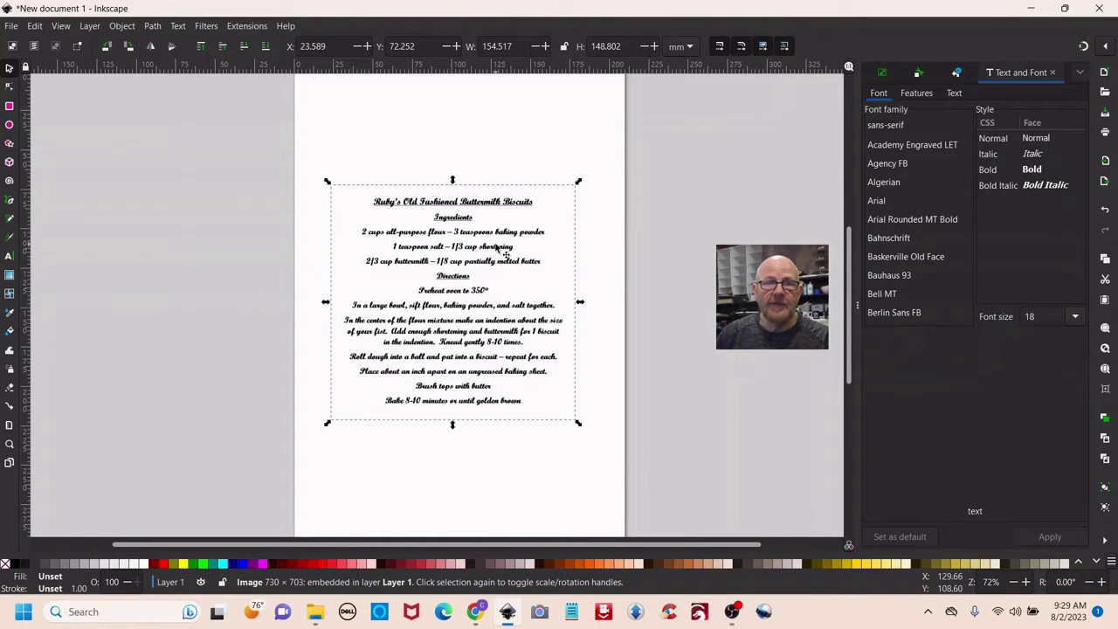
click(631, 240)
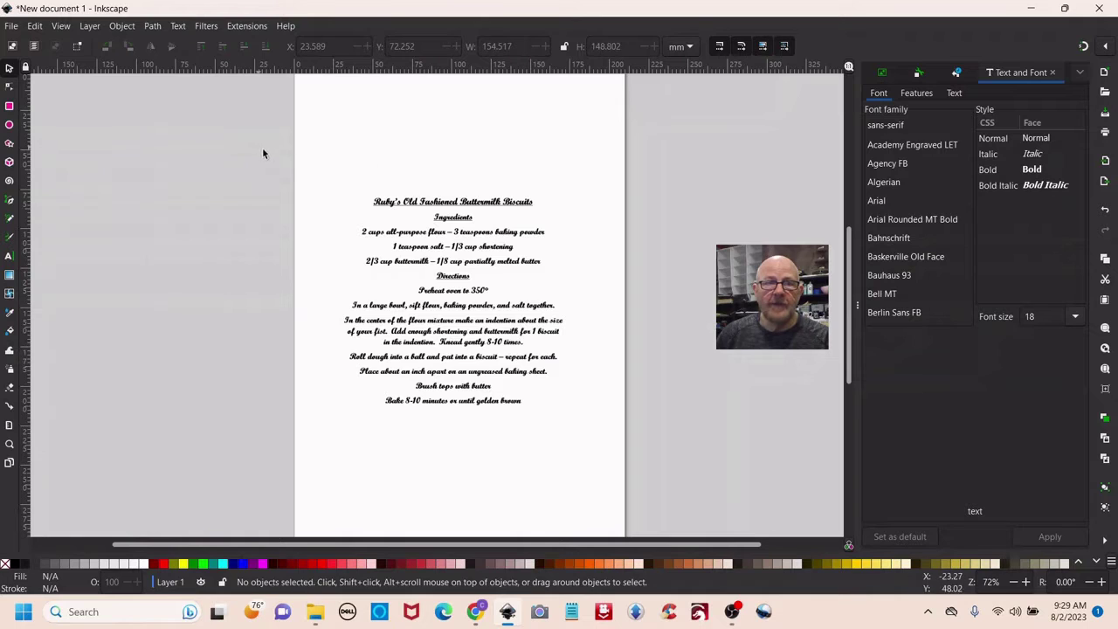
drag(258, 147, 647, 476)
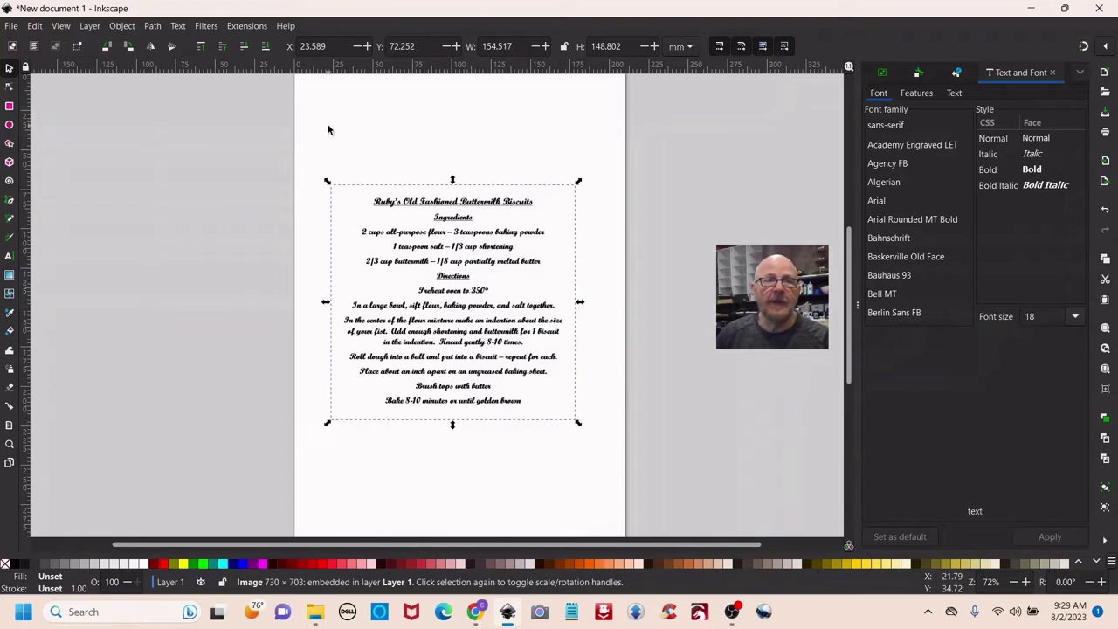
Run Path > Trace Bitmap with brightness cutoff threshold 0.450 on the recipe photo
click(154, 28)
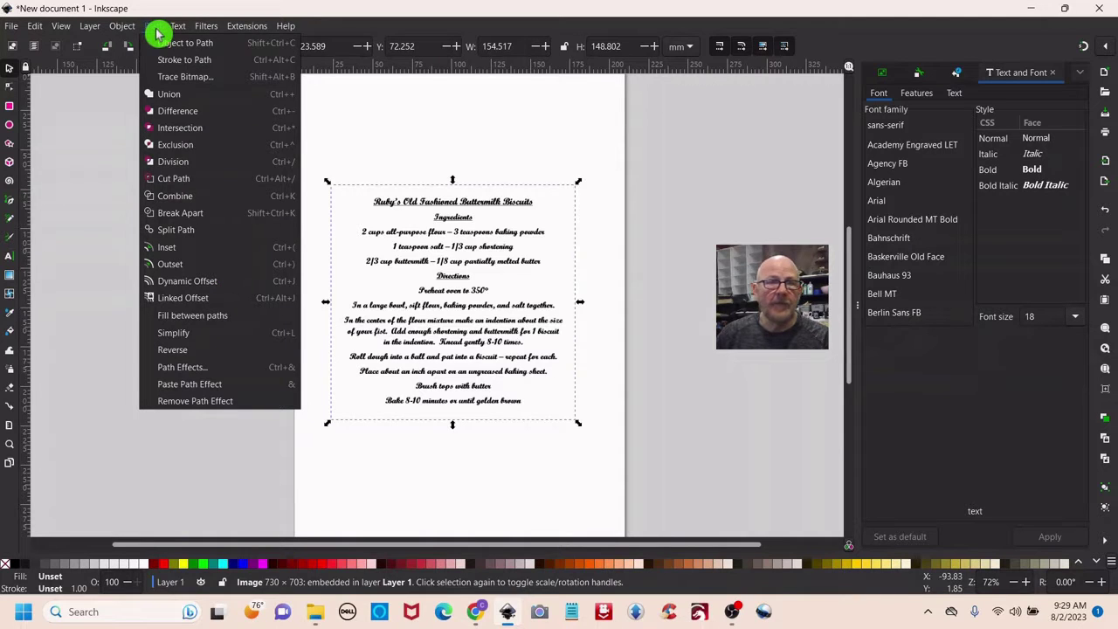
click(186, 77)
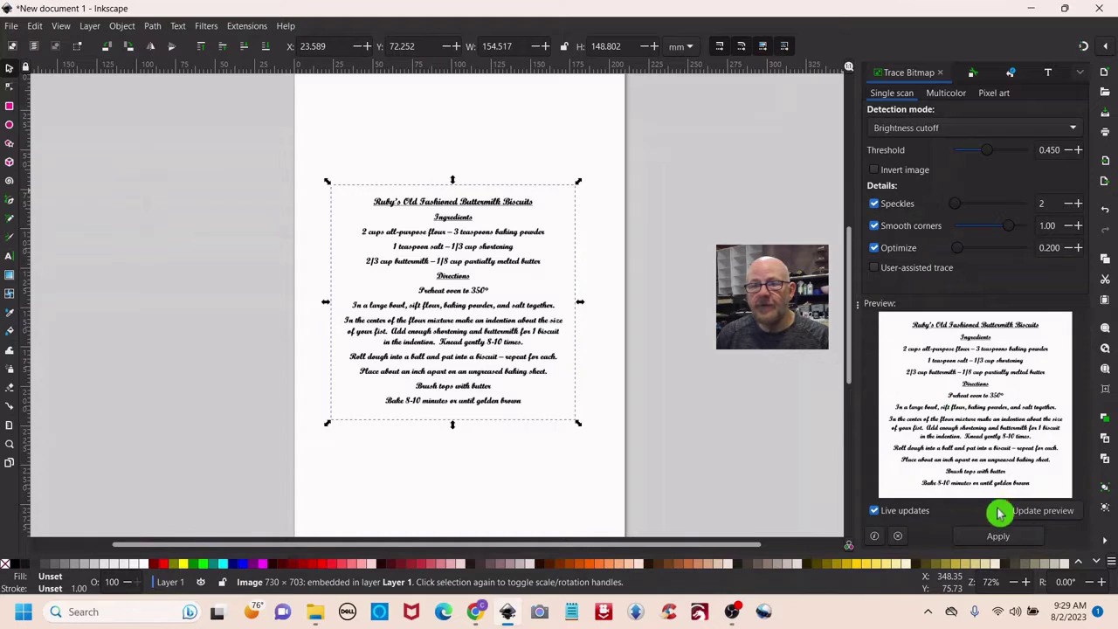
click(998, 536)
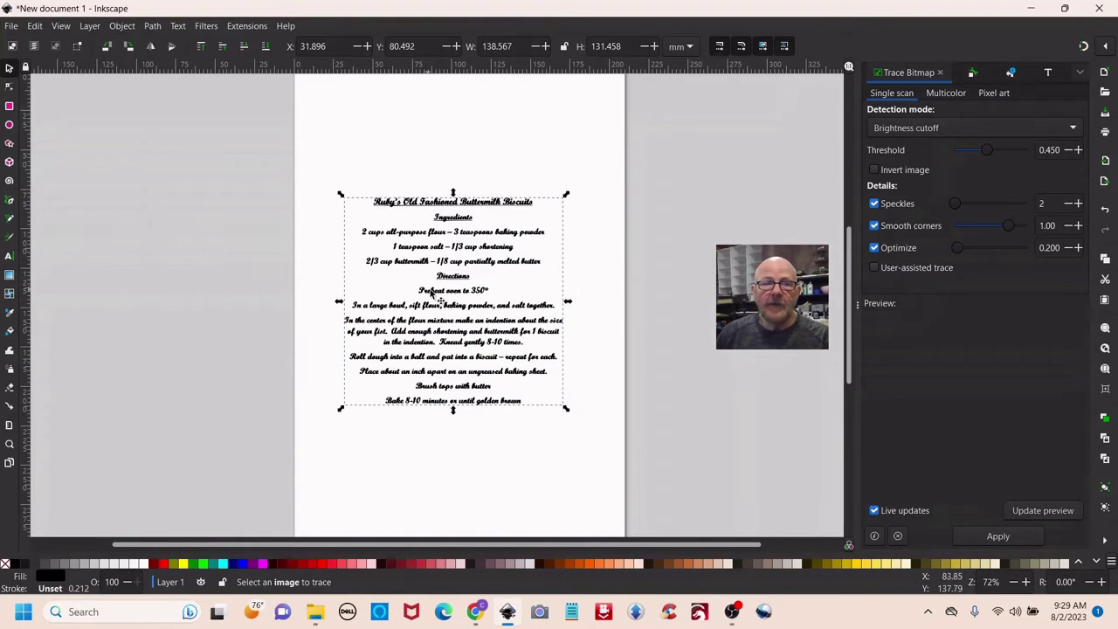
Move the trace aside, delete the original bitmap, and drag the traced recipe back onto the page
drag(455, 296, 737, 370)
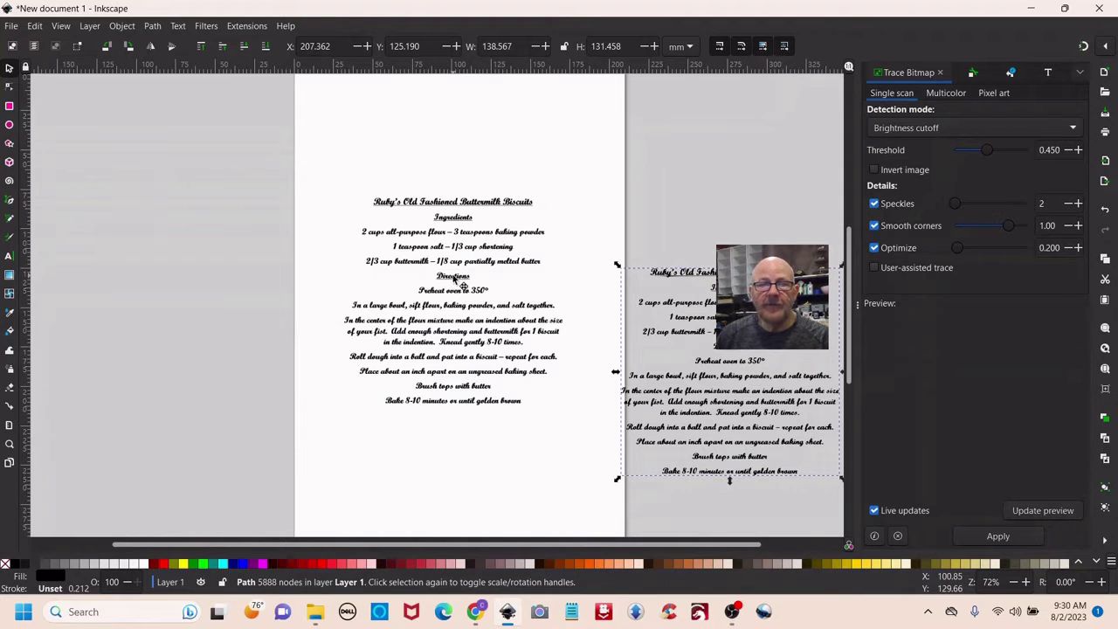
mouse_move(452, 274)
mouse_down()
mouse_move(162, 321)
mouse_move(171, 328)
mouse_up()
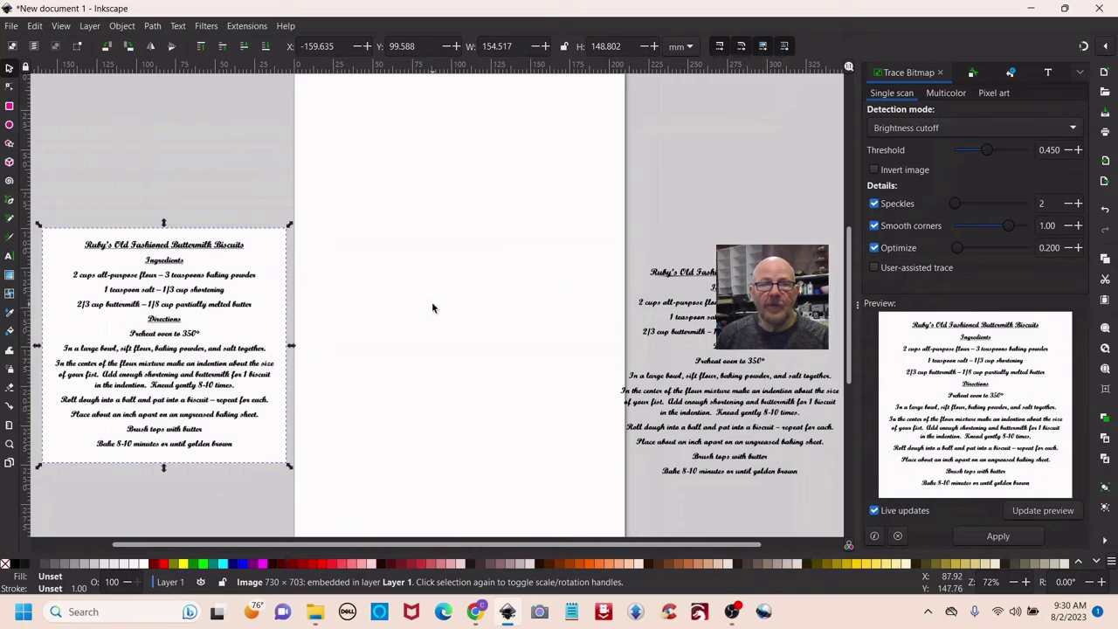
right_click(201, 323)
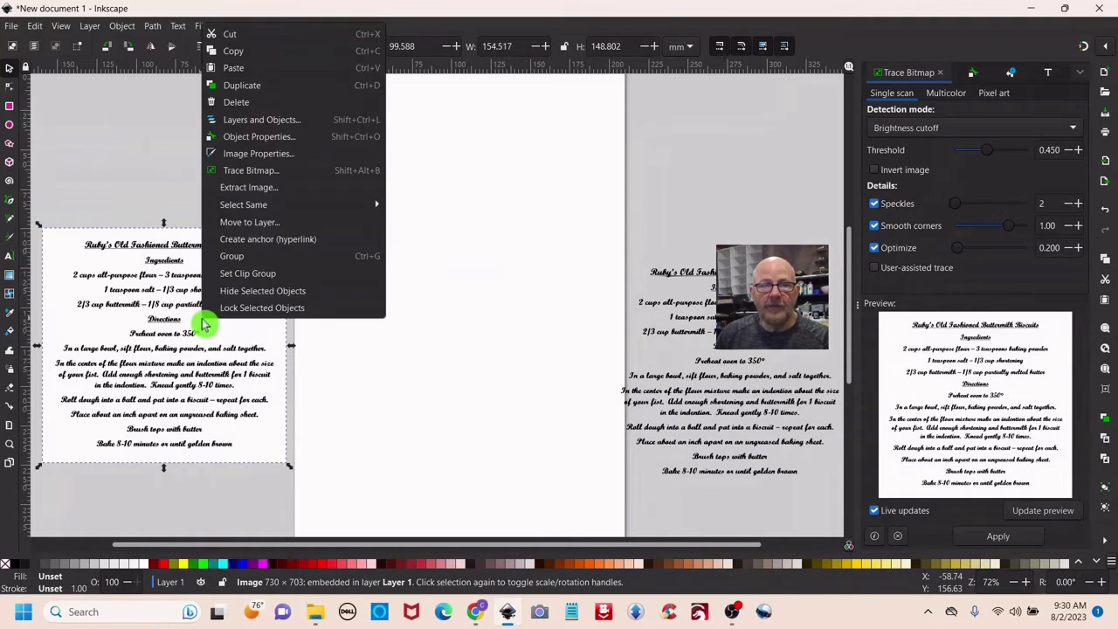
click(244, 101)
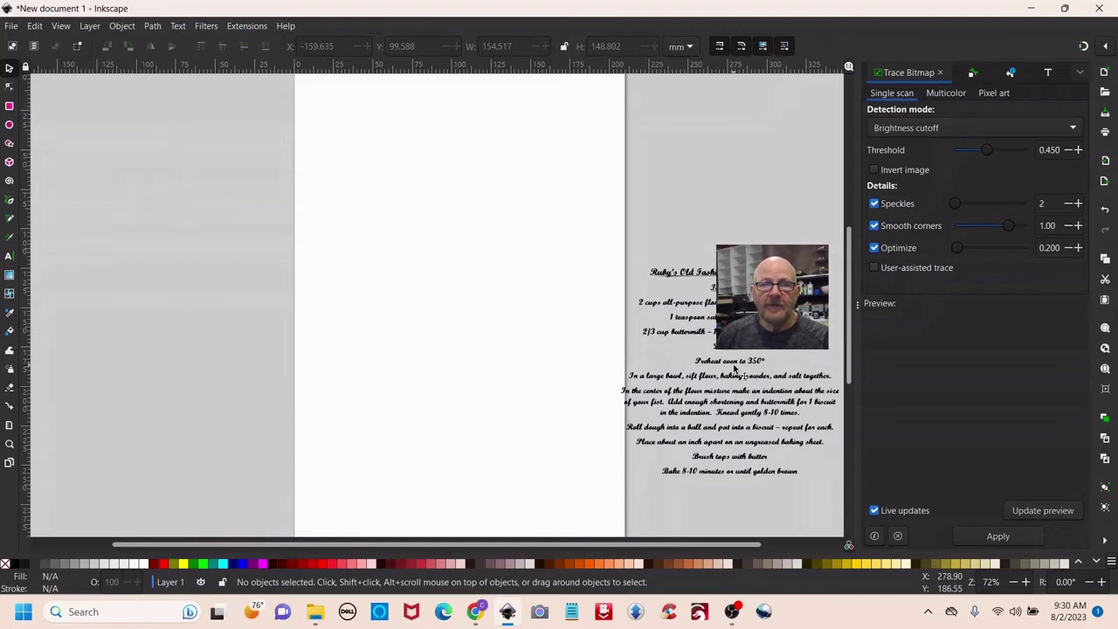
drag(734, 369, 464, 310)
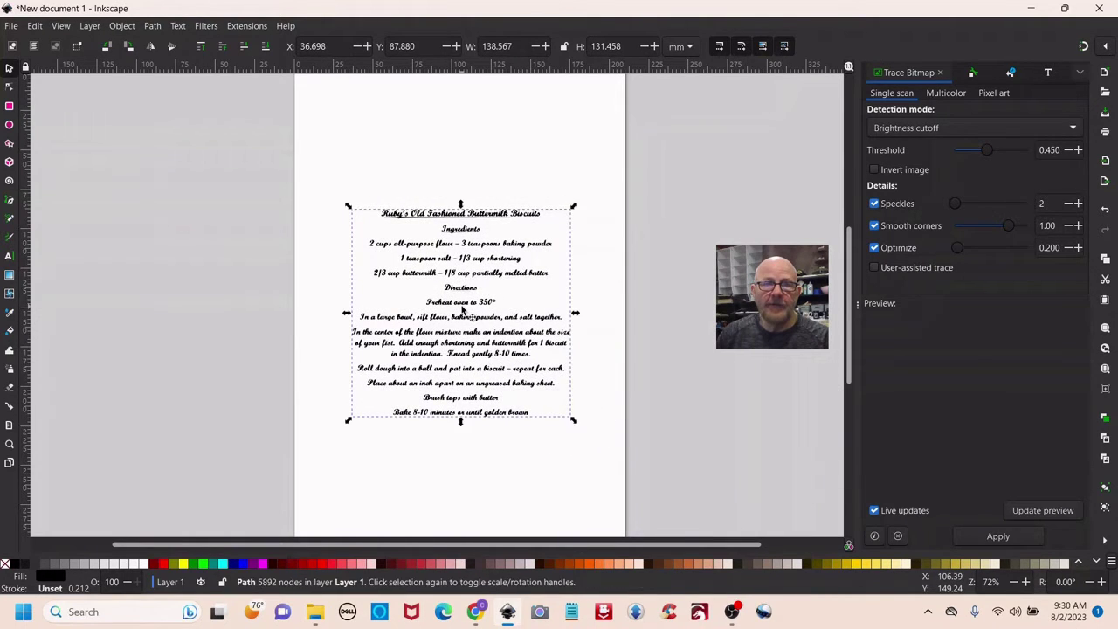
Save As Inkscape SVG named photo_of_recipe.svg in the InkscapeTrainingFiles folder
click(12, 26)
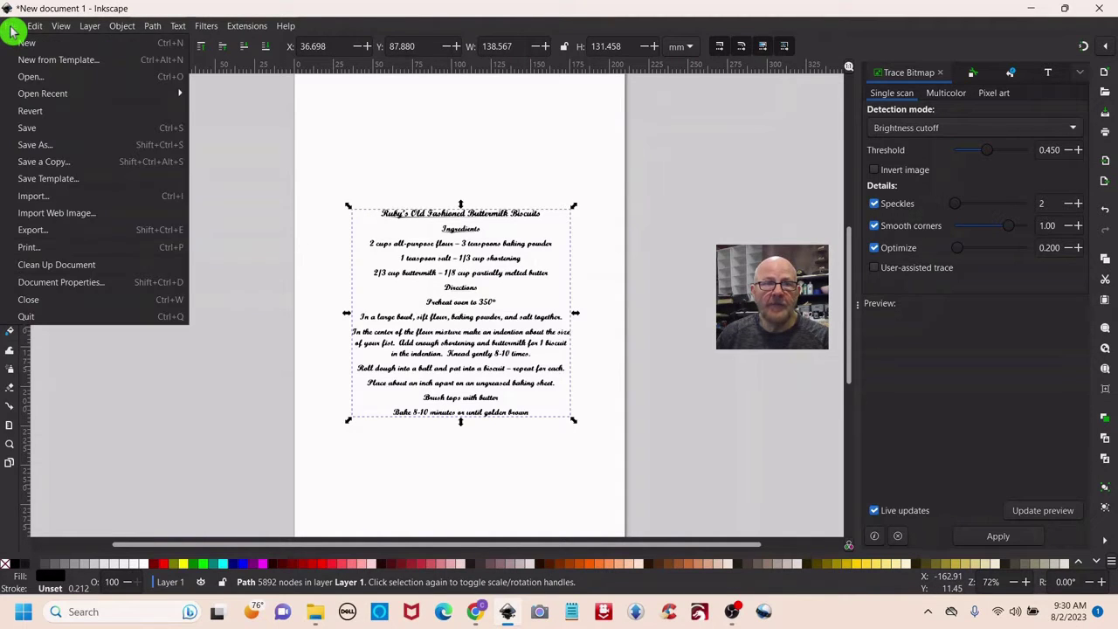
click(35, 153)
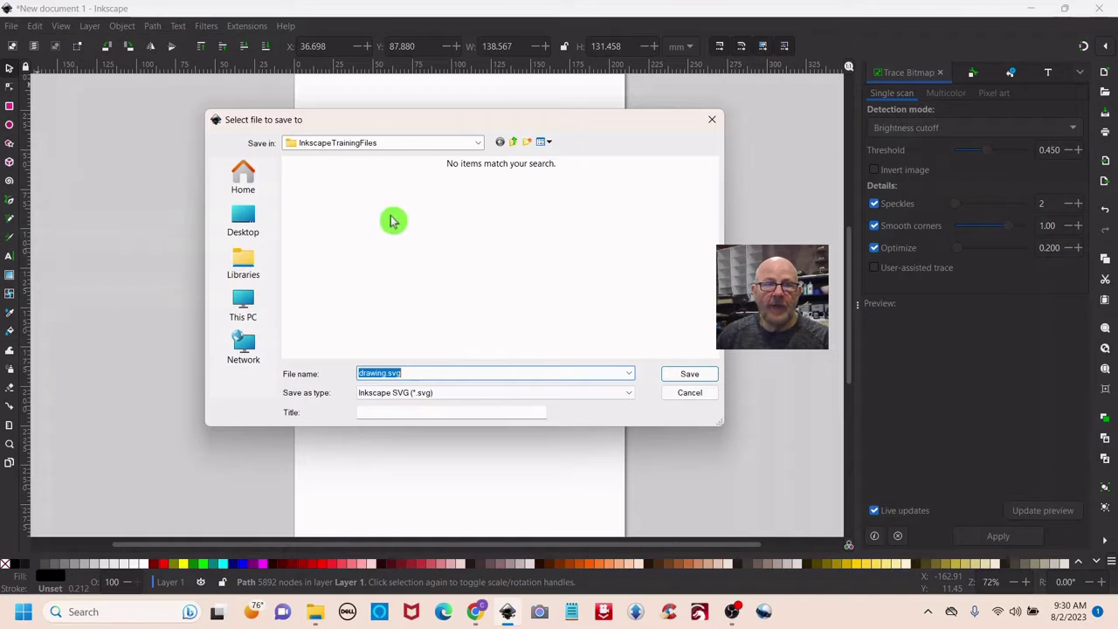
click(417, 370)
key(BackSpace)
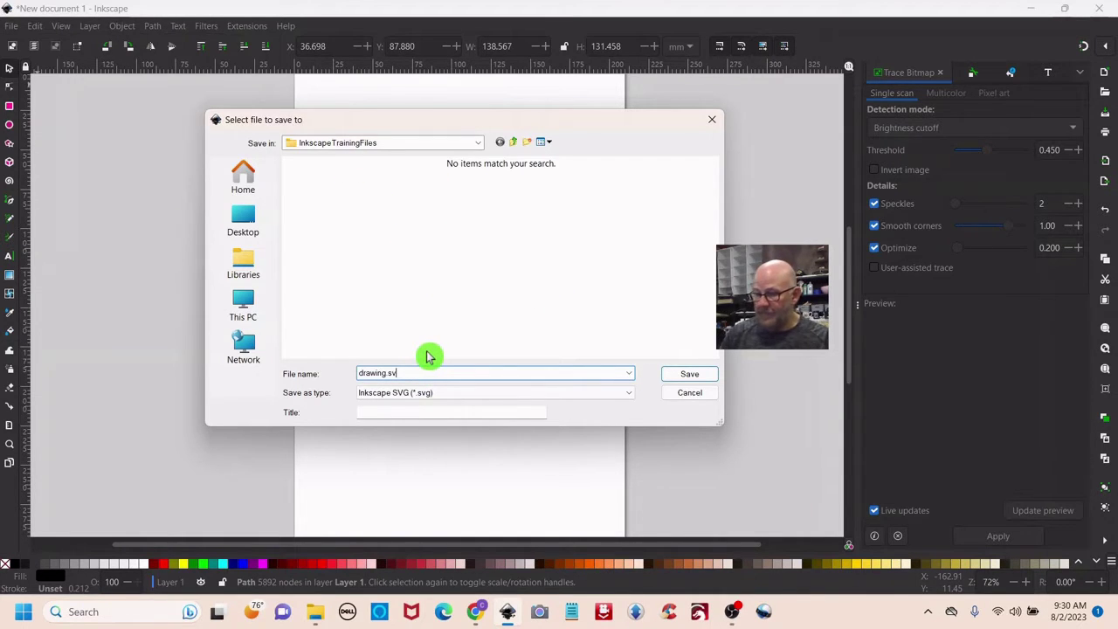
key(BackSpace)
key(BackSpace)
key(BackSpace)
key(BackSpace)
key(BackSpace)
key(BackSpace)
key(BackSpace)
key(BackSpace)
key(BackSpace)
key(BackSpace)
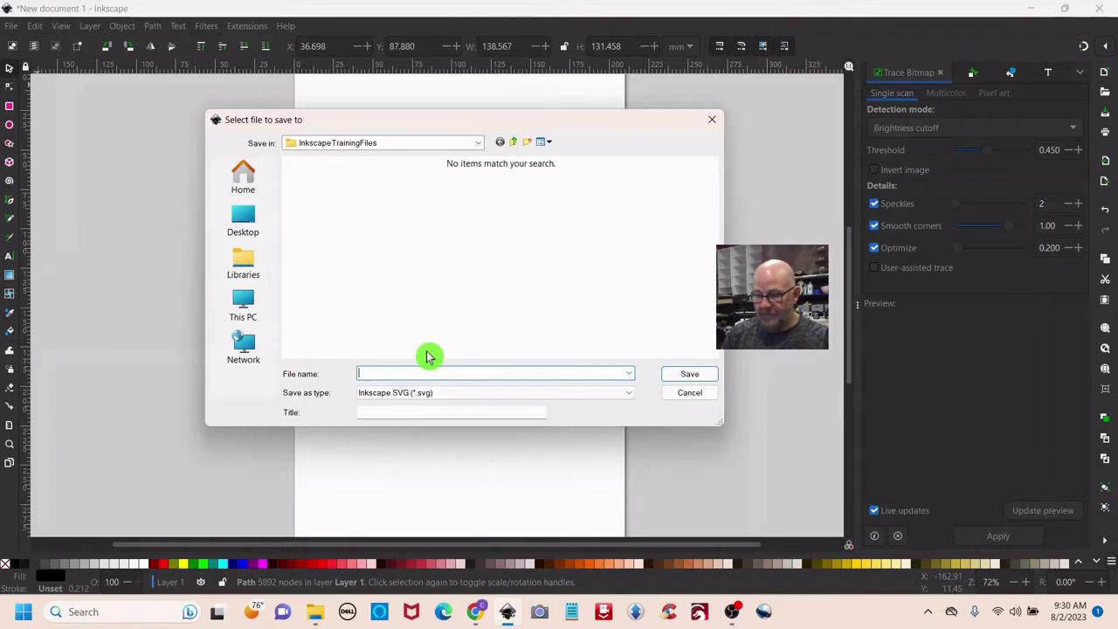
text(photo)
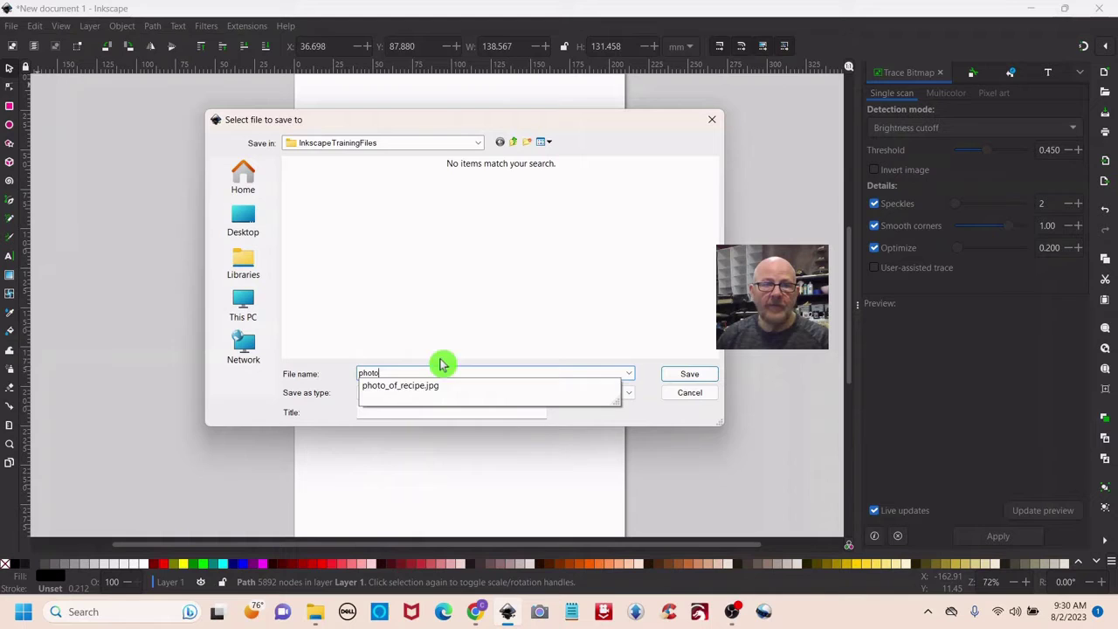
click(385, 390)
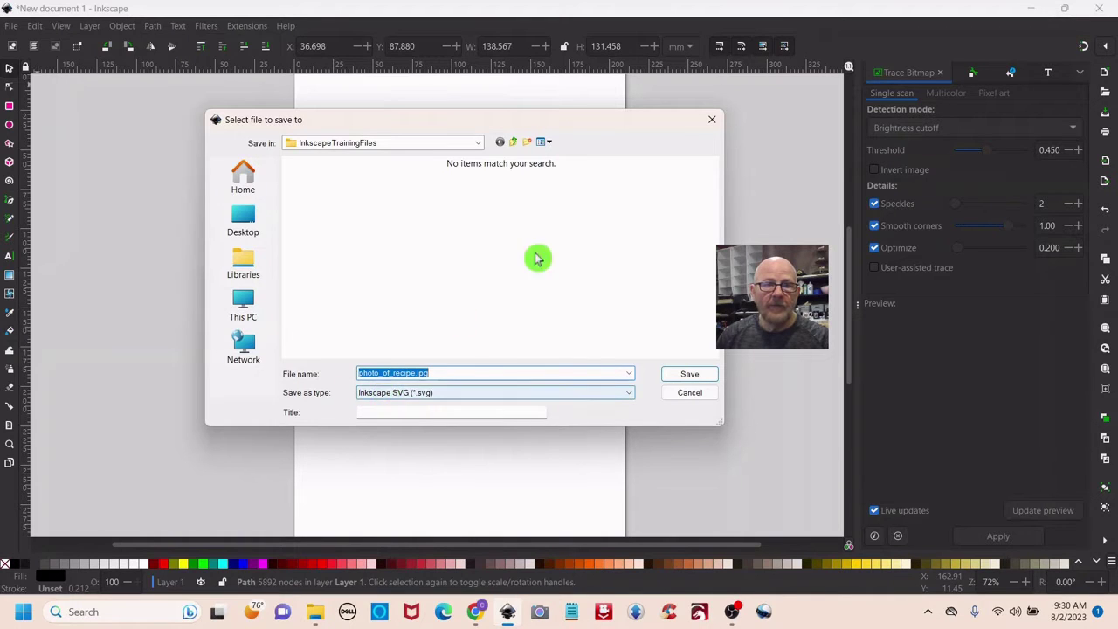
click(442, 373)
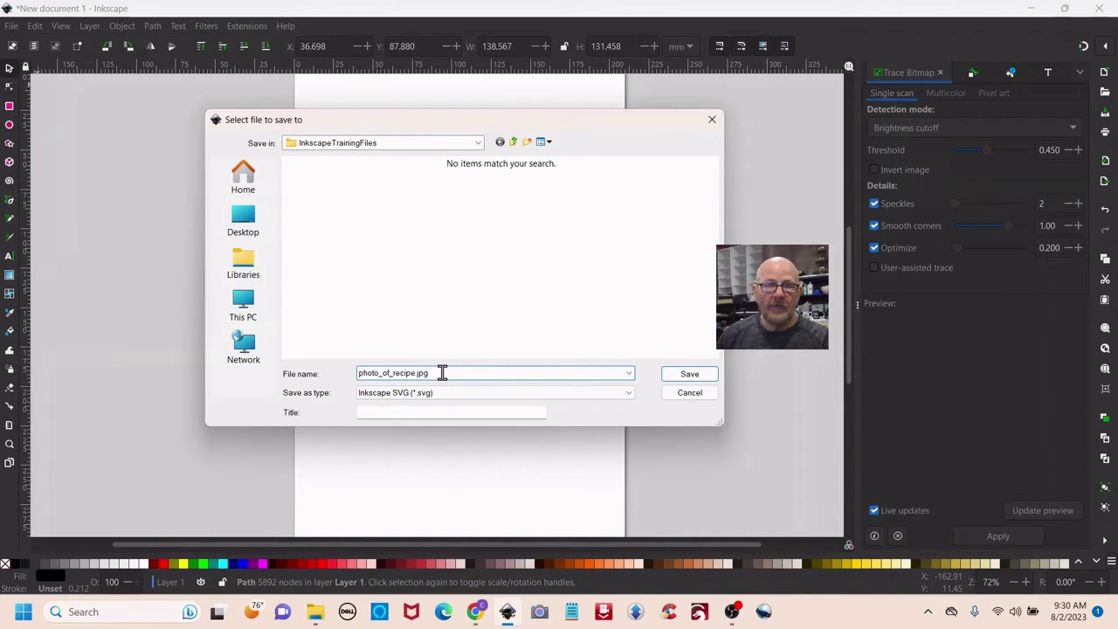
key(BackSpace)
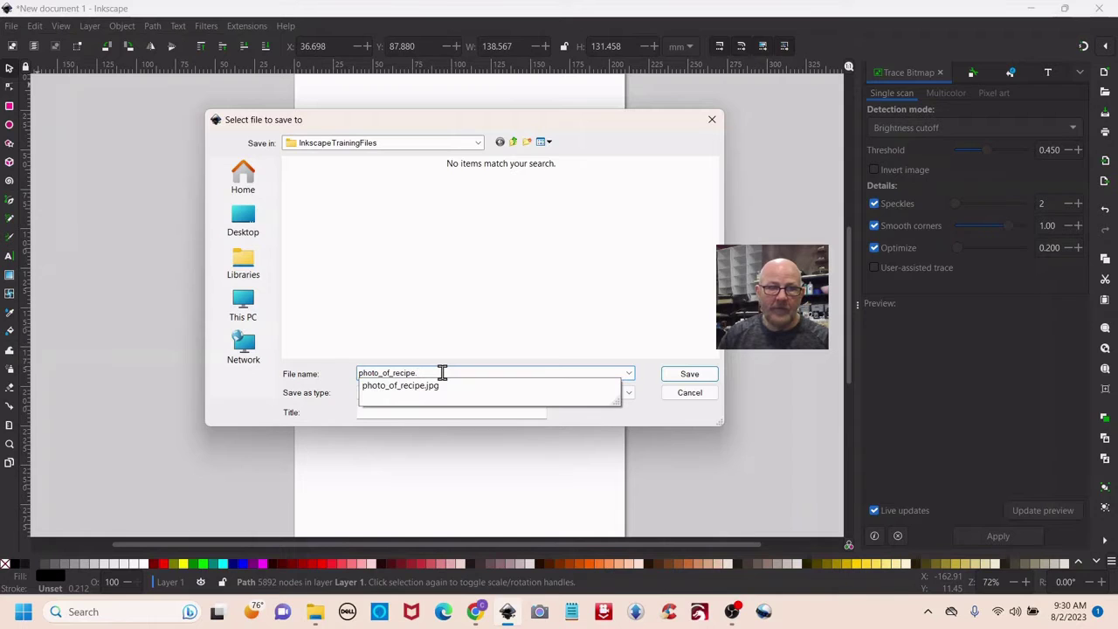
click(509, 303)
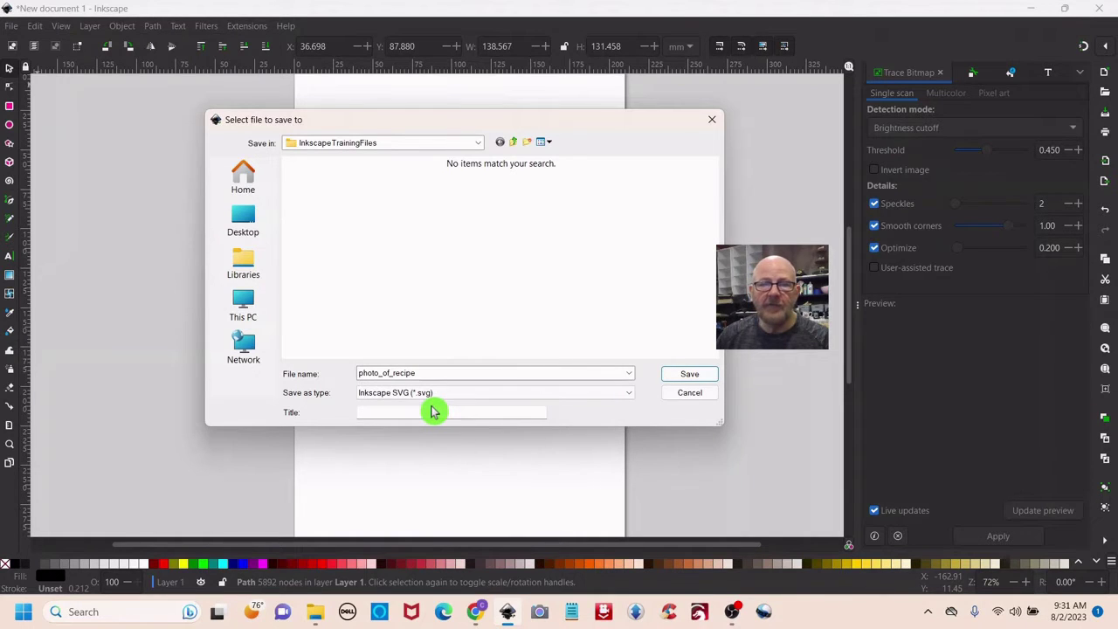
click(686, 382)
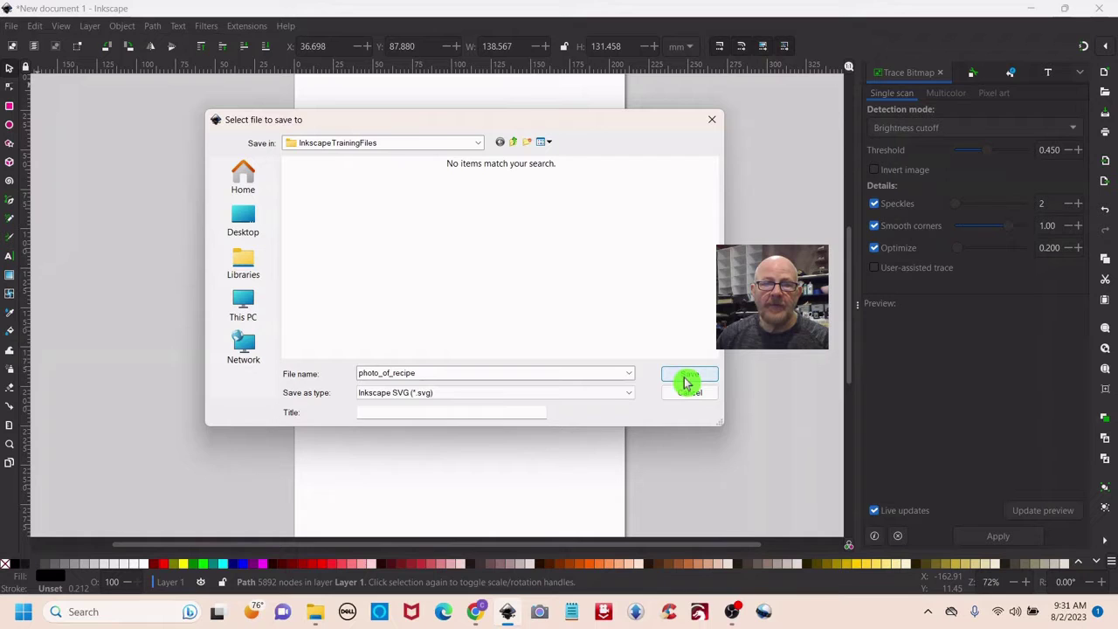
click(685, 381)
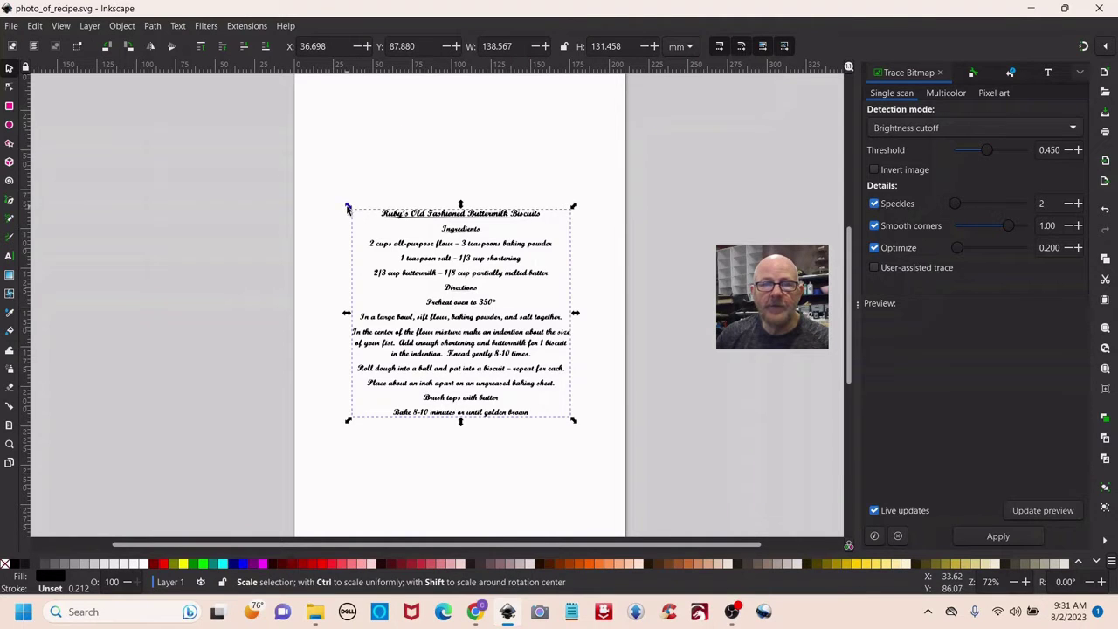
Scale the traced recipe outward to about 319 × 266 mm across the page
drag(347, 208, 292, 107)
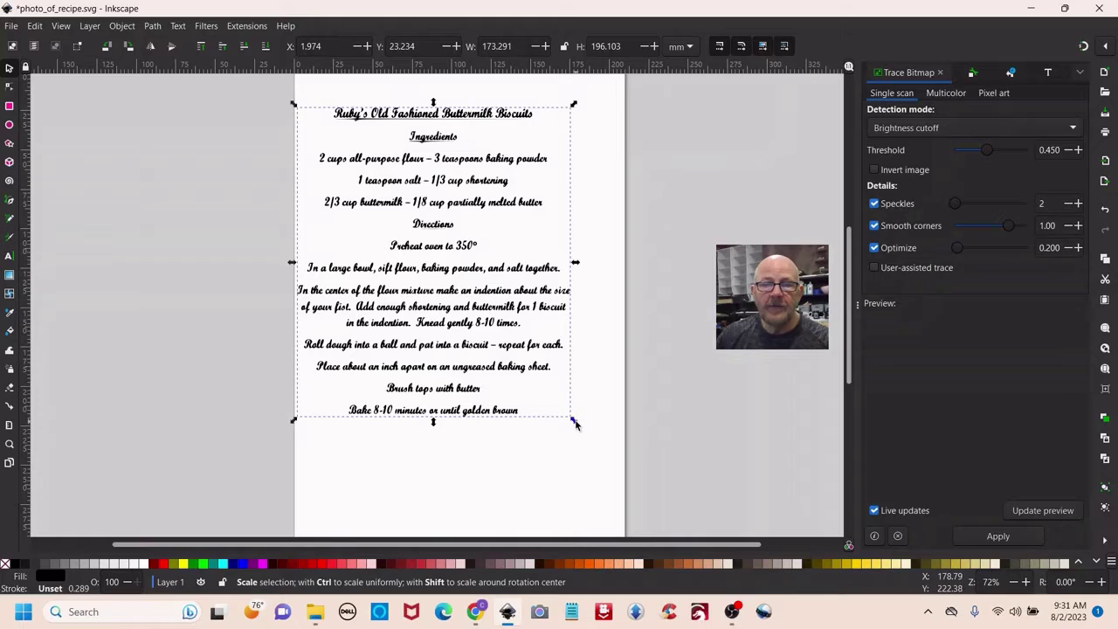
drag(574, 422, 805, 536)
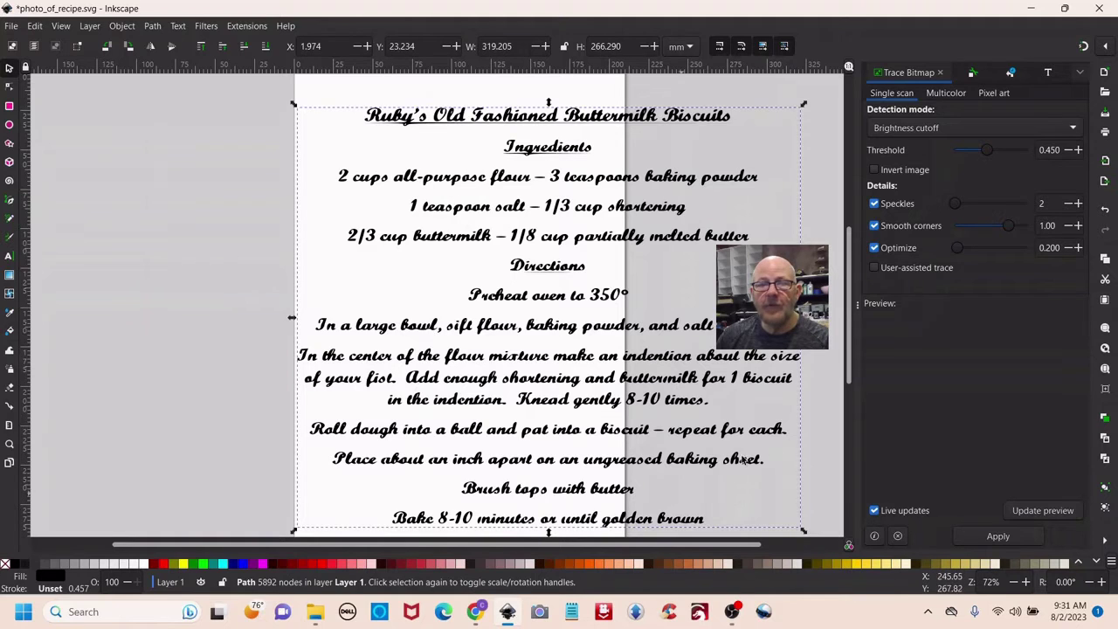
click(897, 361)
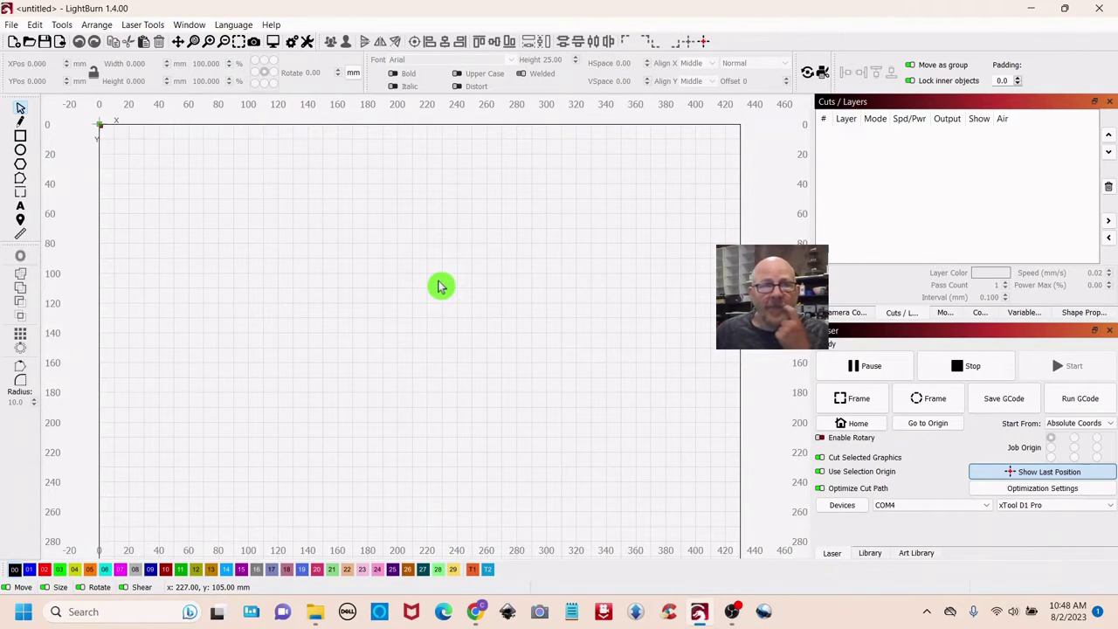
Open LightBurn's Import a file dialog on the InkscapeTrainingFiles folder
click(11, 29)
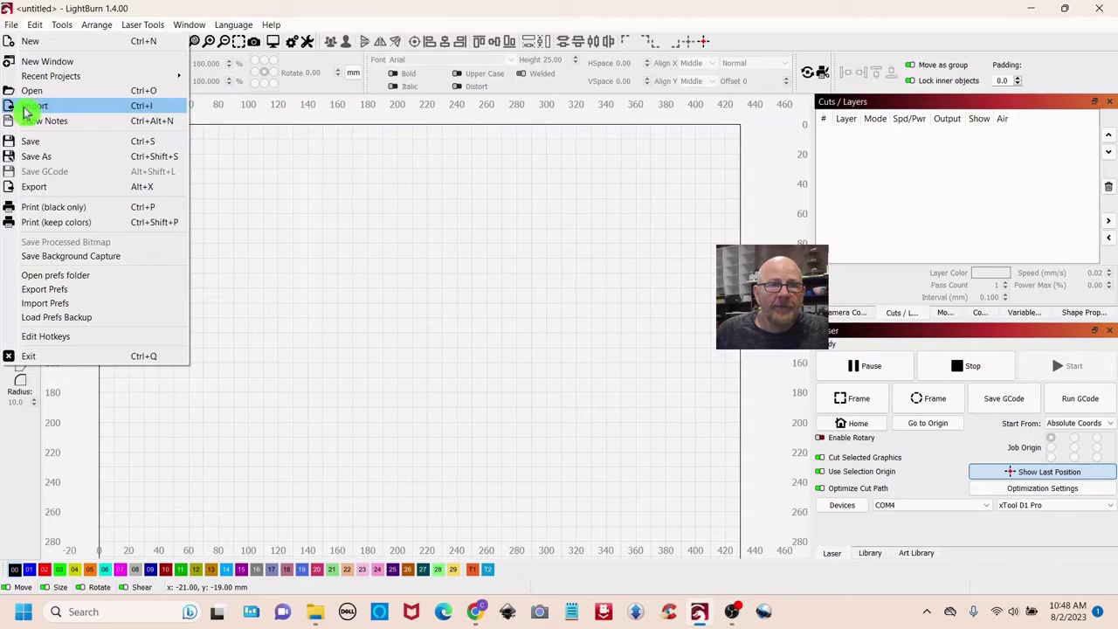
click(580, 293)
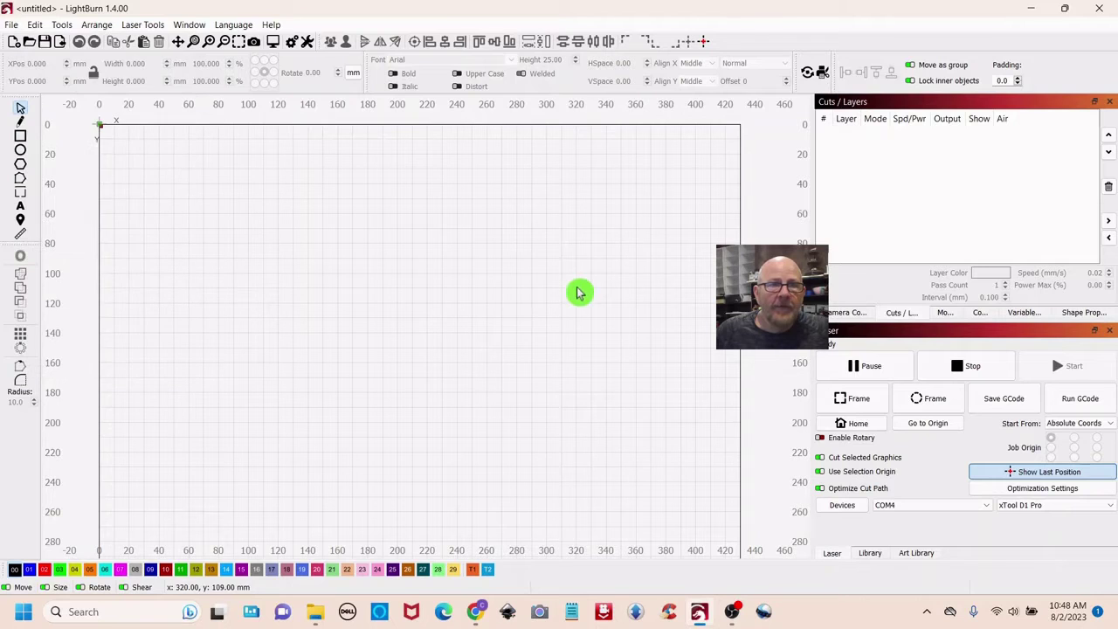
click(59, 41)
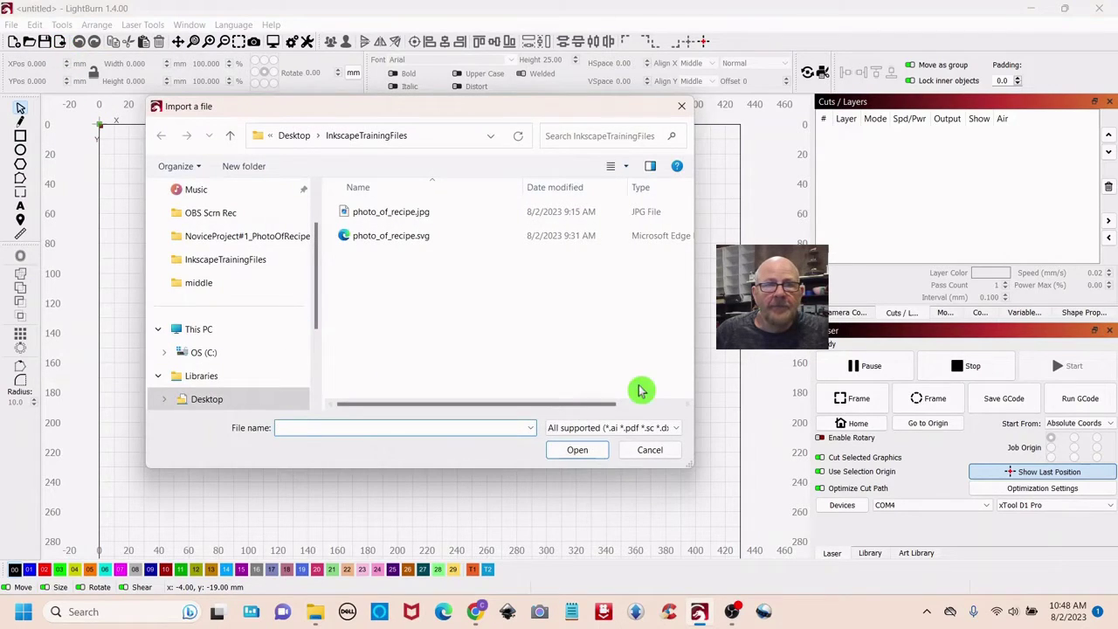
Import photo_of_recipe.svg and scale it up to about 221 × 235 mm
double_click(370, 240)
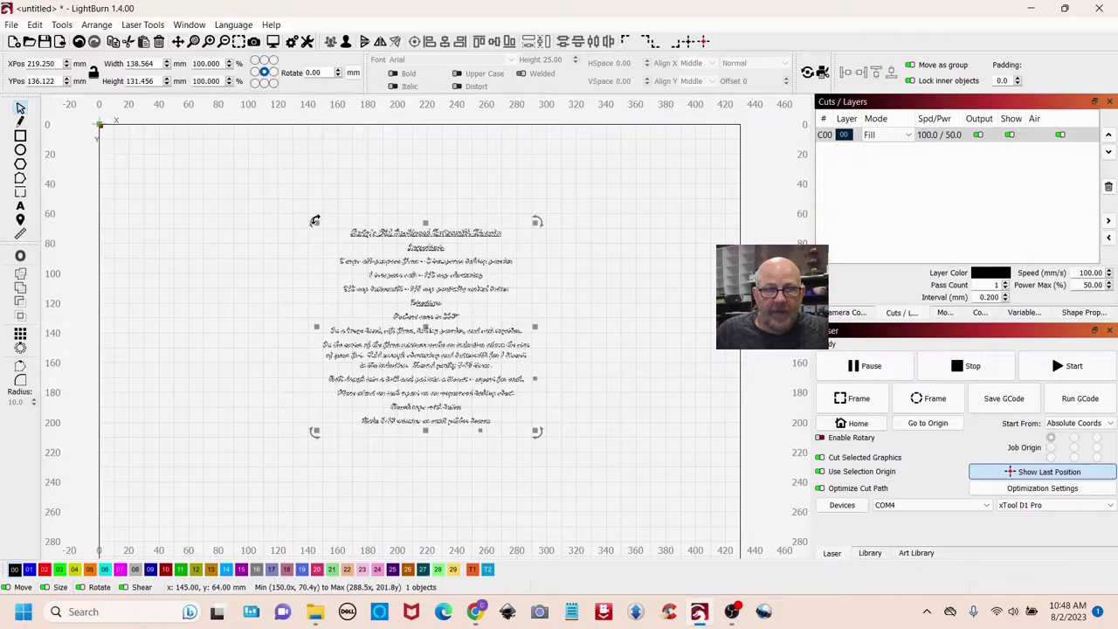
drag(317, 220, 231, 156)
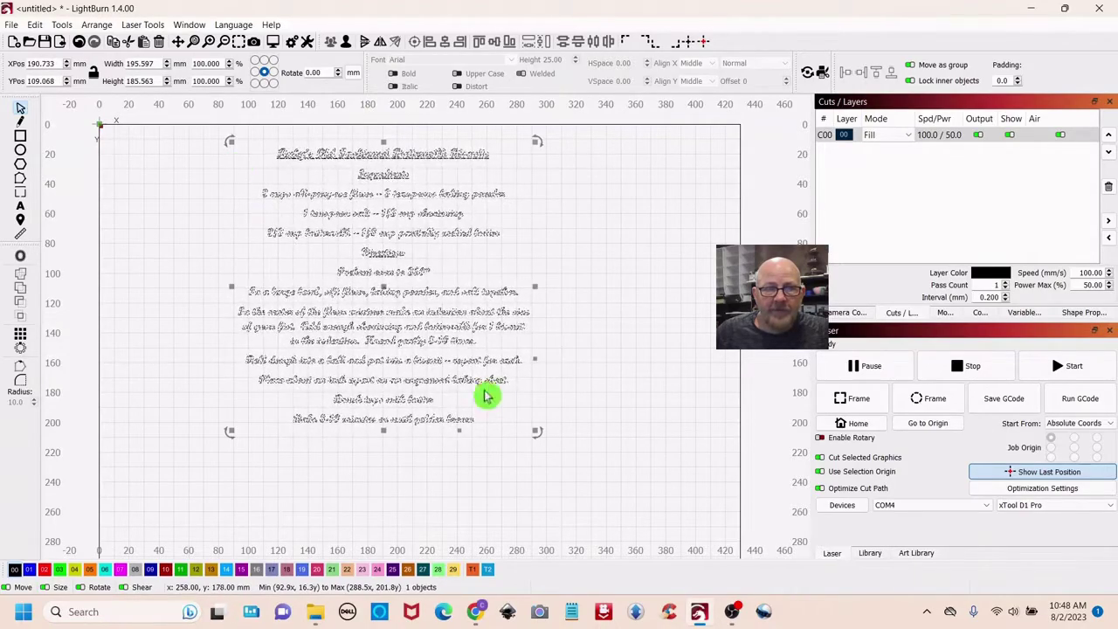
drag(536, 290, 572, 290)
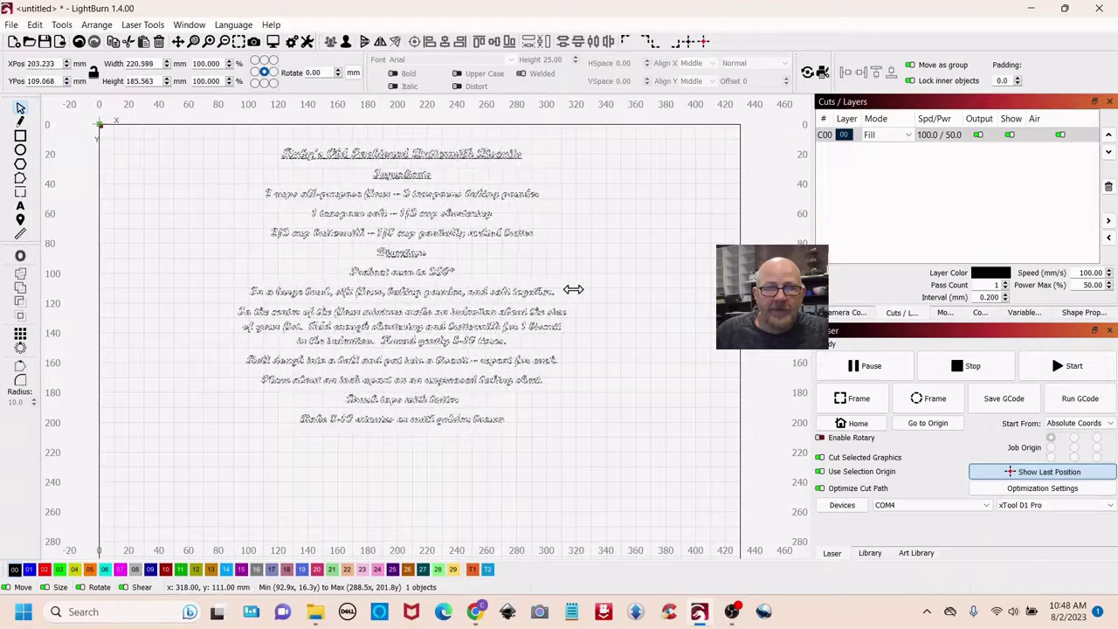
drag(402, 430, 417, 491)
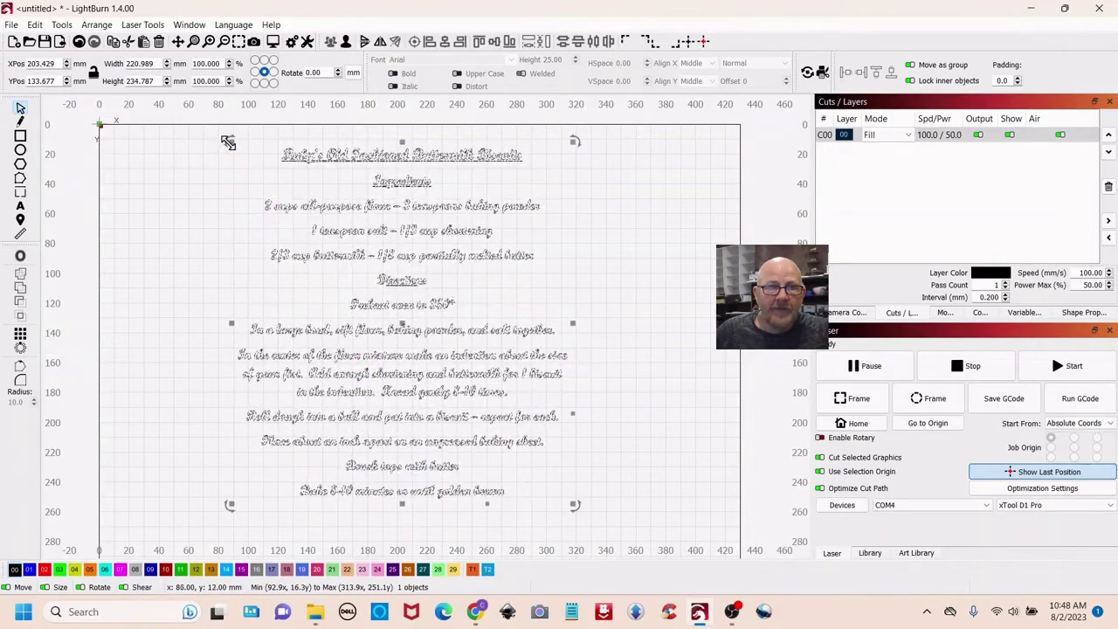
Rotate the recipe 90° sideways and resize it to about 308 × 221 mm
drag(231, 147, 194, 529)
drag(401, 323, 425, 337)
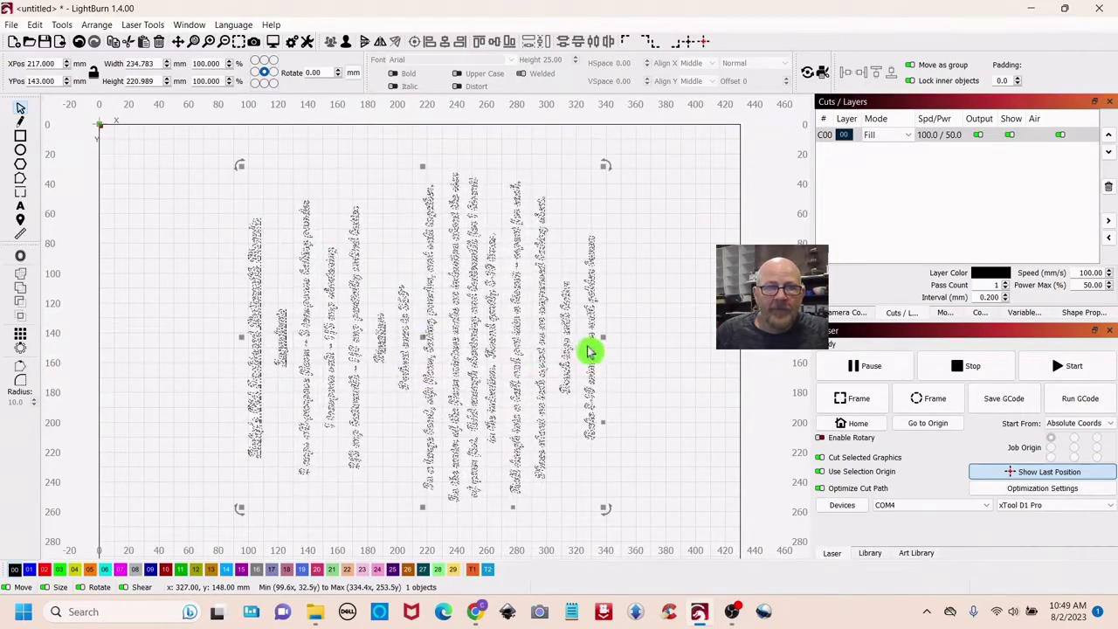
drag(603, 339, 680, 337)
drag(242, 337, 210, 329)
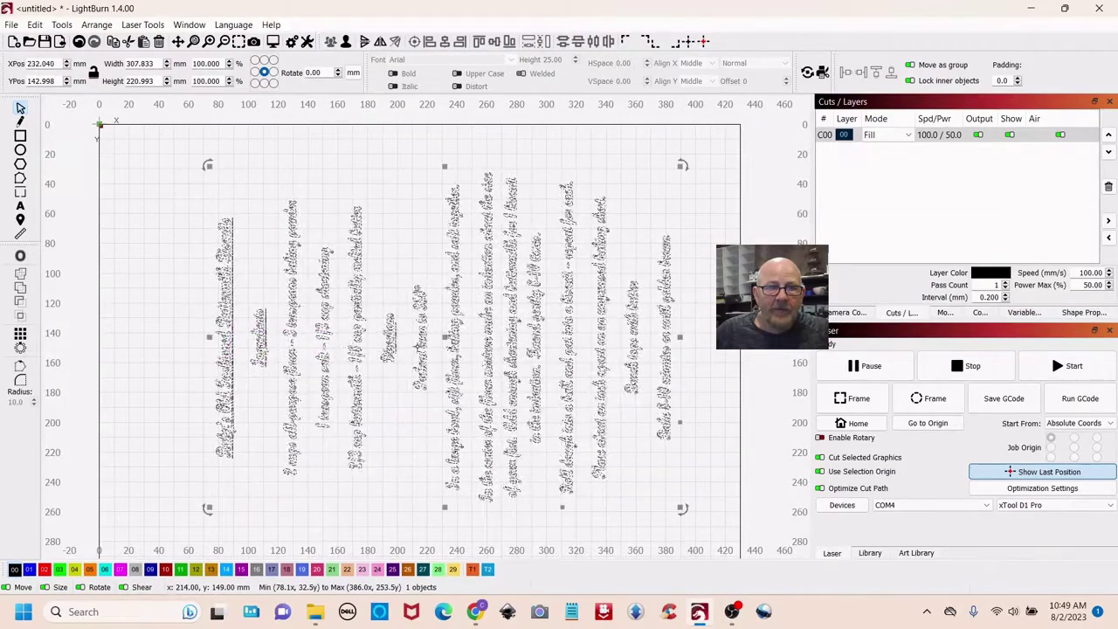
drag(444, 334, 399, 341)
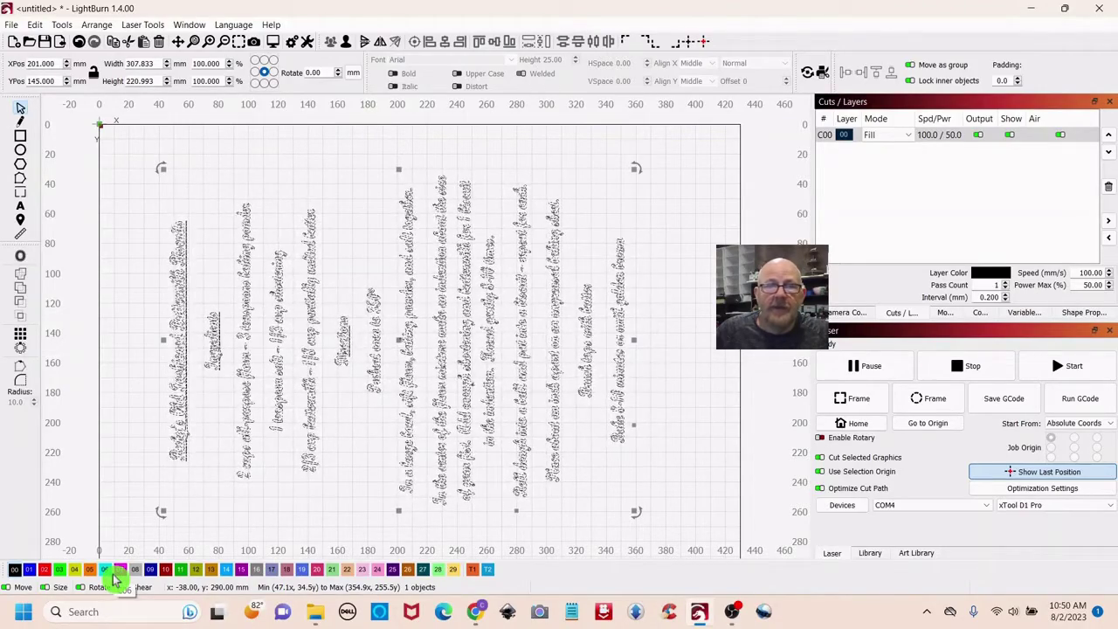
Assign the recipe to blue layer 01 (Engrave, Fill, 100 mm/s, 50% power)
click(29, 571)
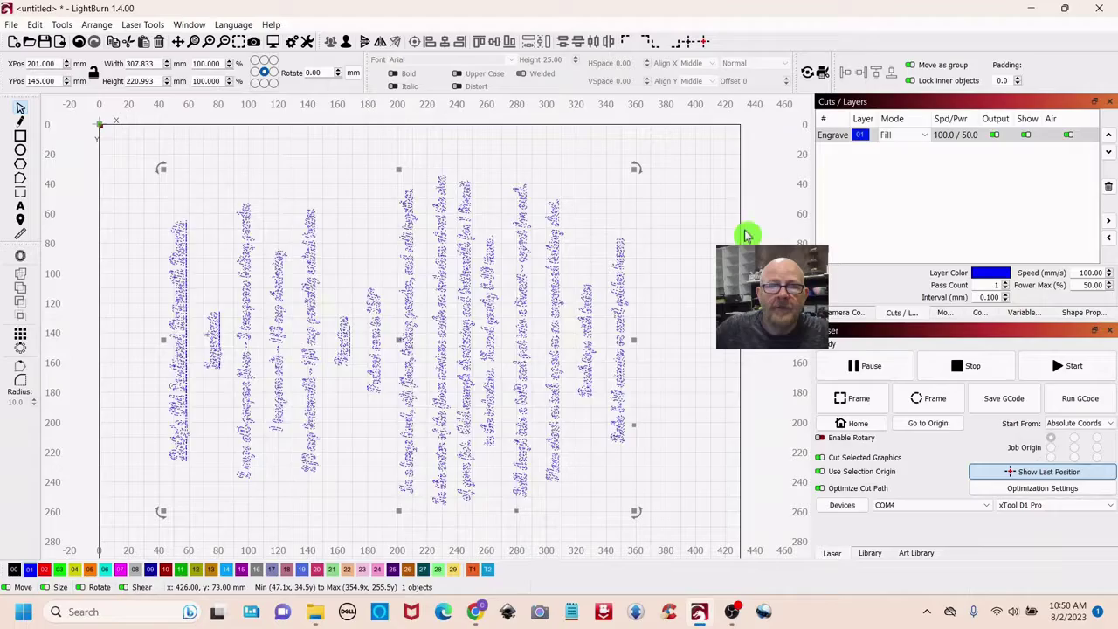
click(897, 140)
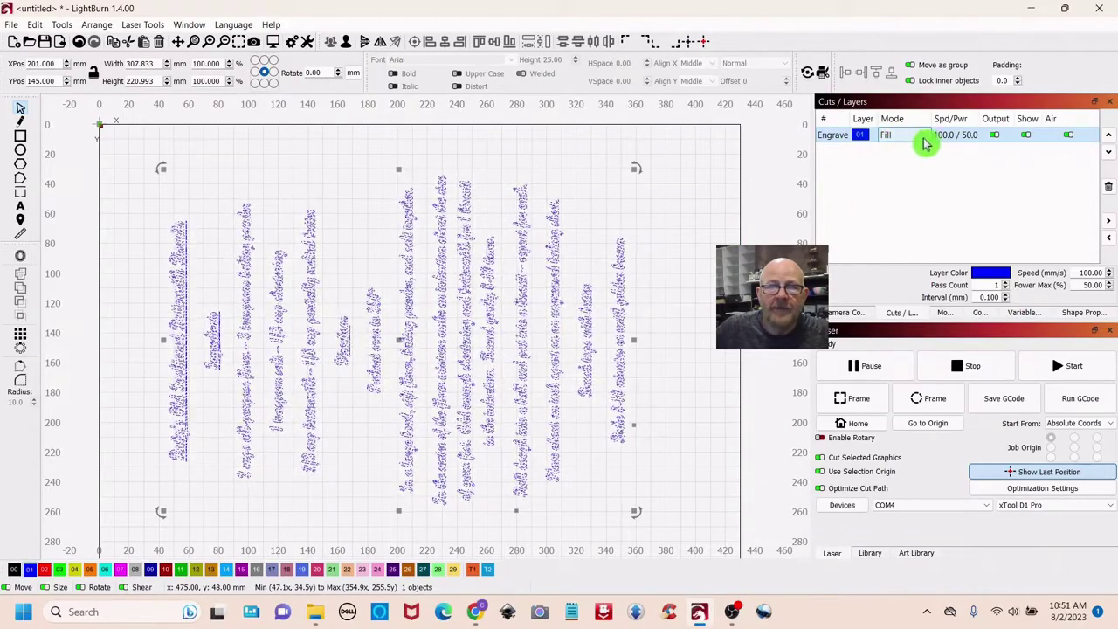
click(925, 137)
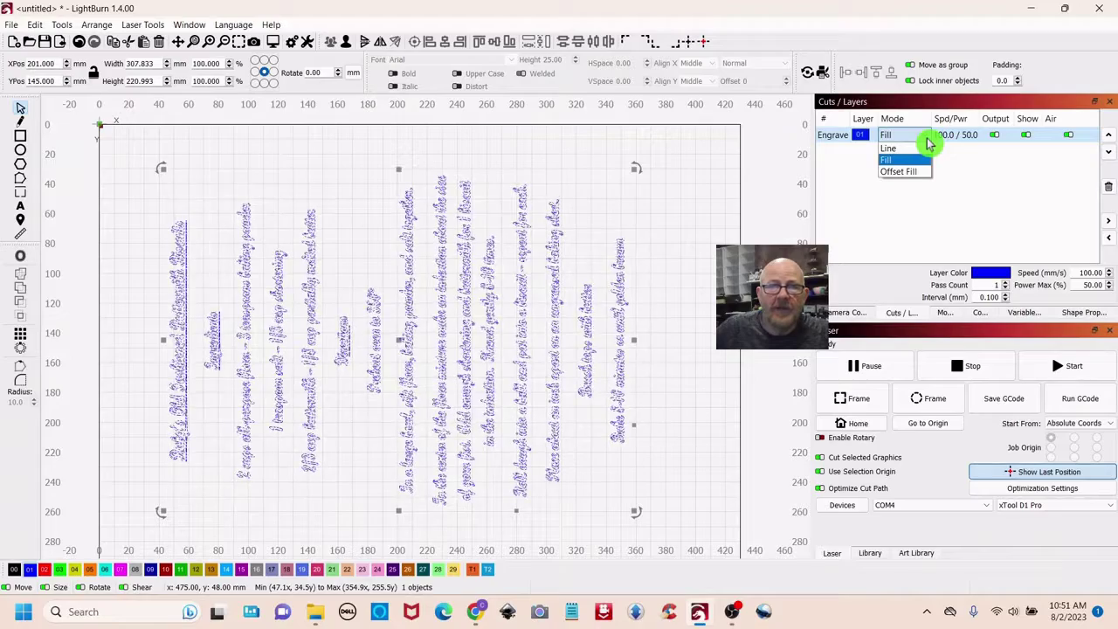
click(889, 161)
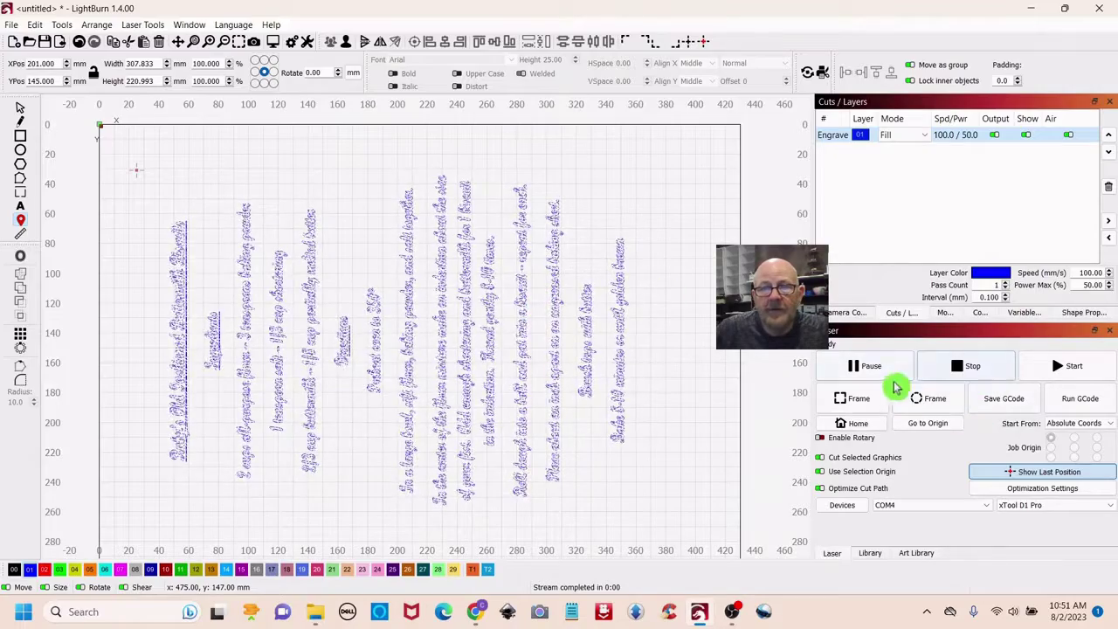
Frame the 307.833 × 220.993 mm recipe job to check its placement on the board
click(843, 401)
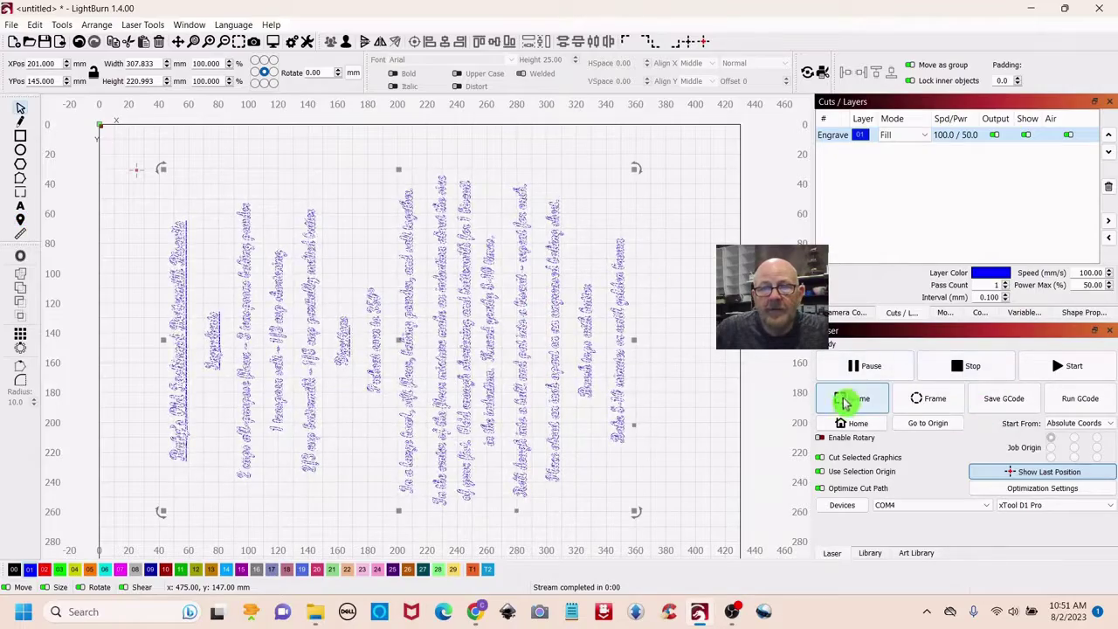
Start the laser job to engrave the sideways recipe design on the xTool D1 Pro
click(1056, 376)
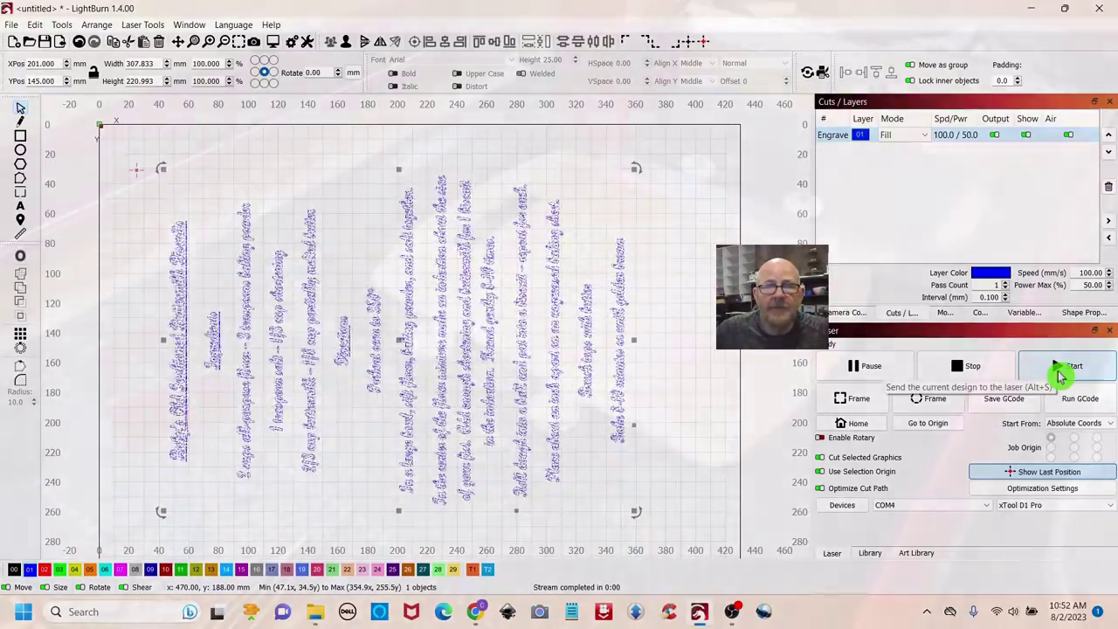